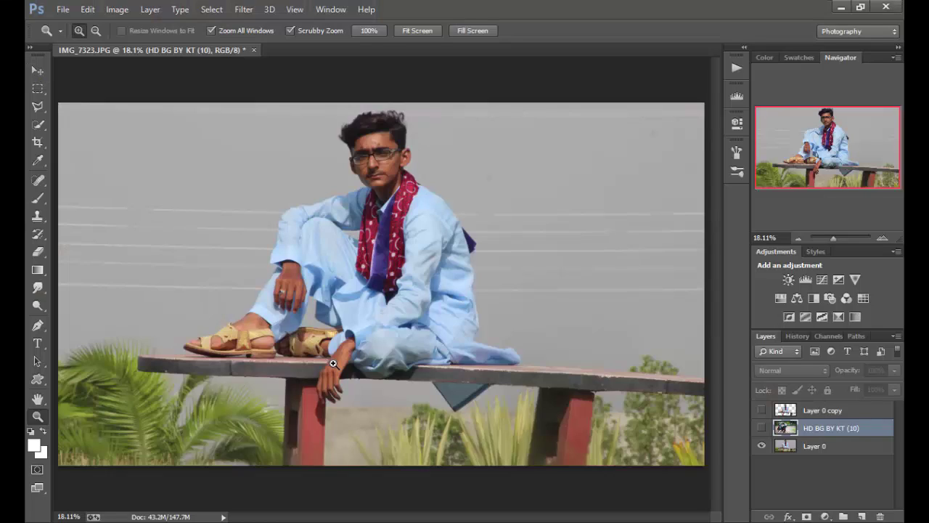
Step: Make HD BG BY KT (10) and Layer 0 copy visible so the man sits over the motorcycle scene
left_click(334, 362)
right_click(372, 315)
left_click(373, 317)
left_click(762, 427)
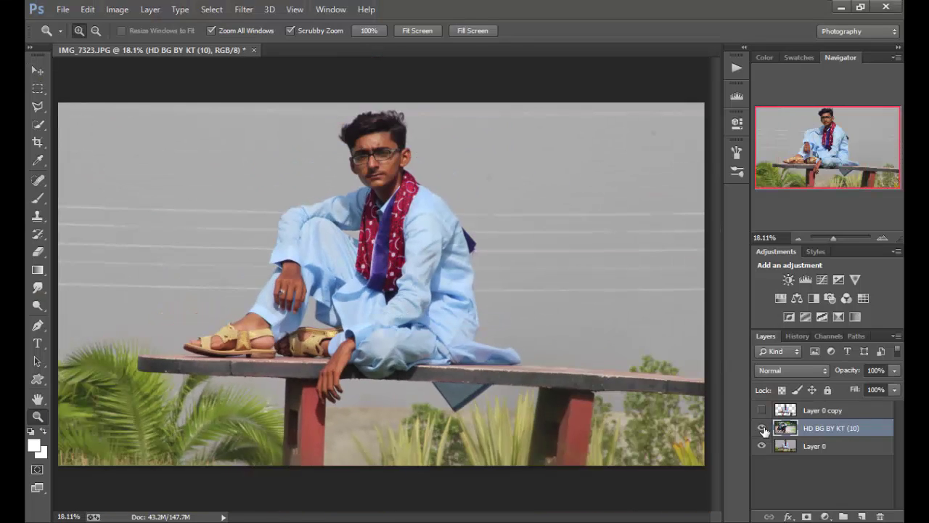
left_click(761, 410)
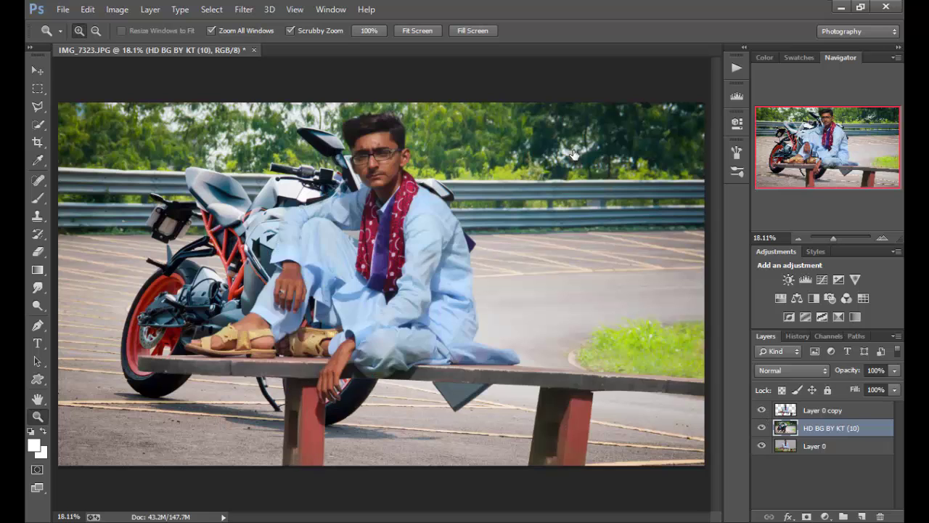
left_click(390, 130)
right_click(454, 183)
left_click(479, 197)
Step: Apply a 24 px Tilt-Shift blur to HD BG BY KT (10), with the focus band at the bench
left_click(813, 412)
left_click(840, 429)
left_click(241, 8)
mouse_move(251, 161)
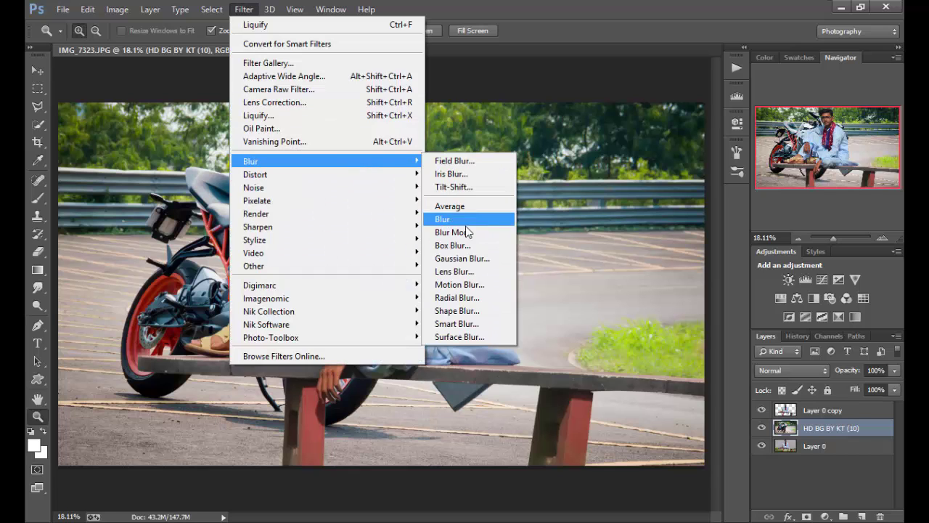
left_click(457, 188)
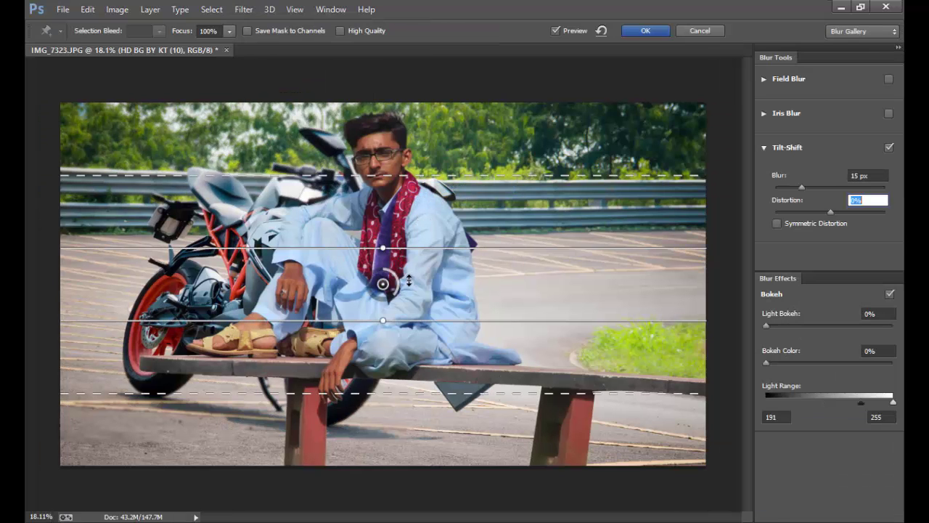
left_click_drag(375, 175, 379, 114)
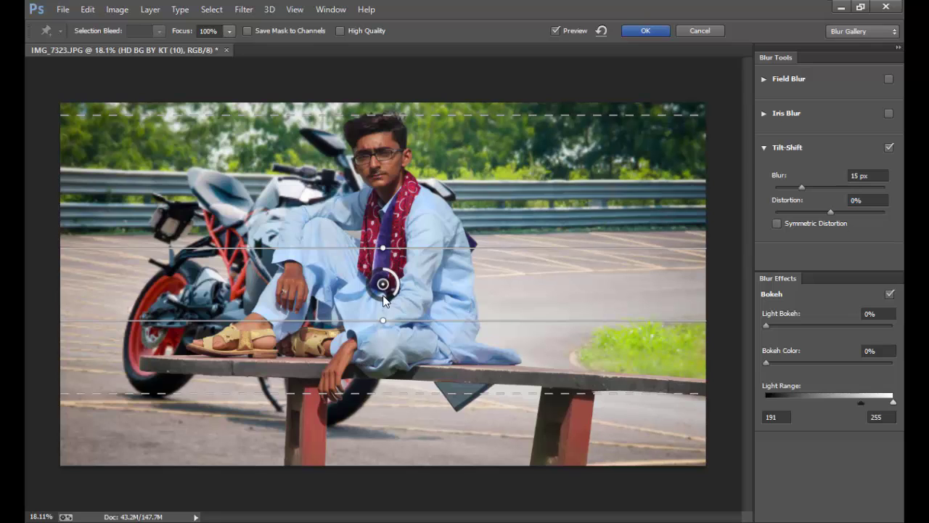
left_click_drag(386, 307, 376, 447)
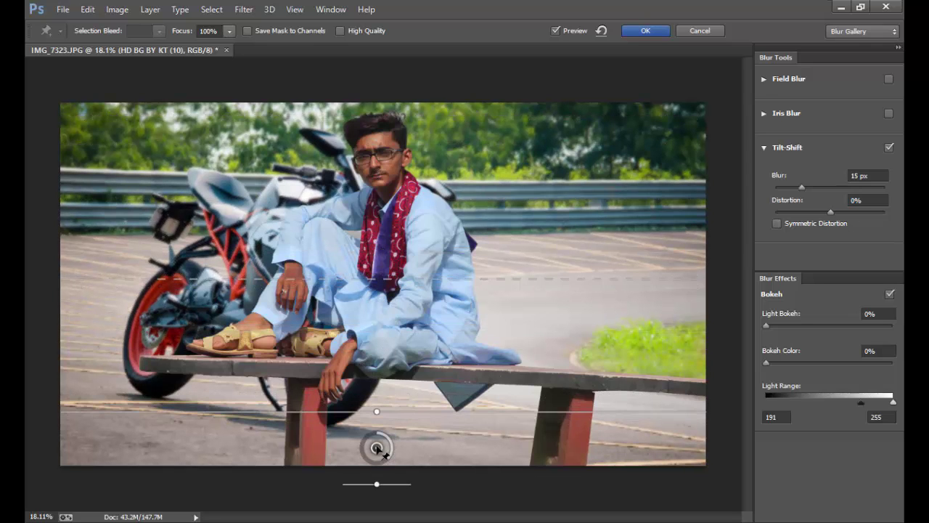
left_click_drag(802, 187, 815, 186)
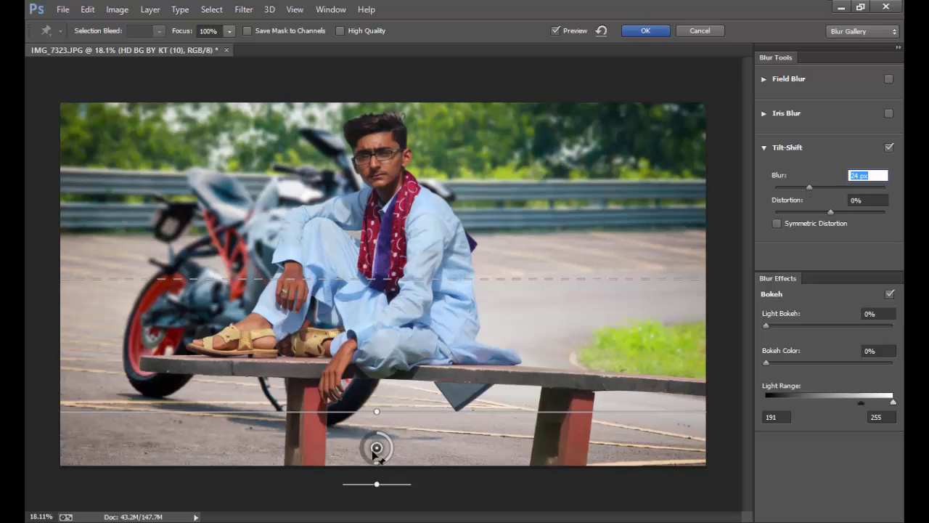
left_click_drag(376, 448, 388, 431)
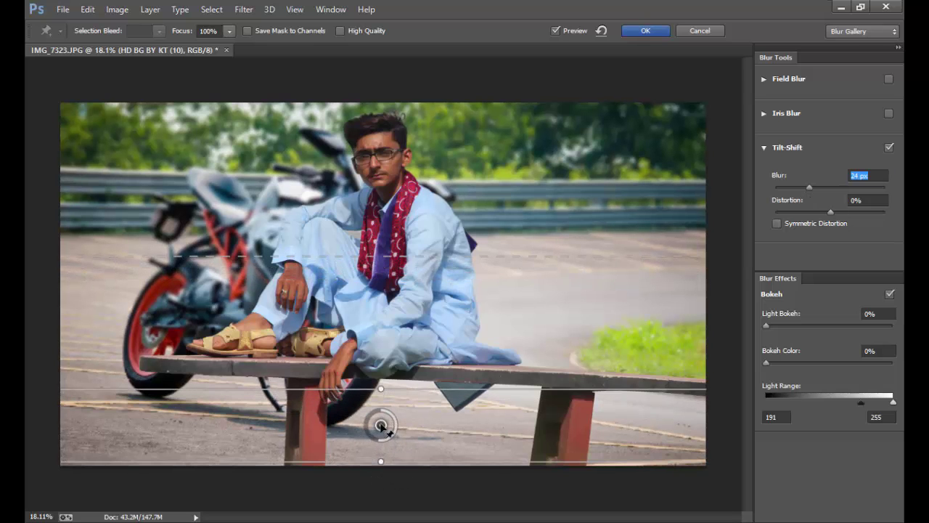
left_click(642, 31)
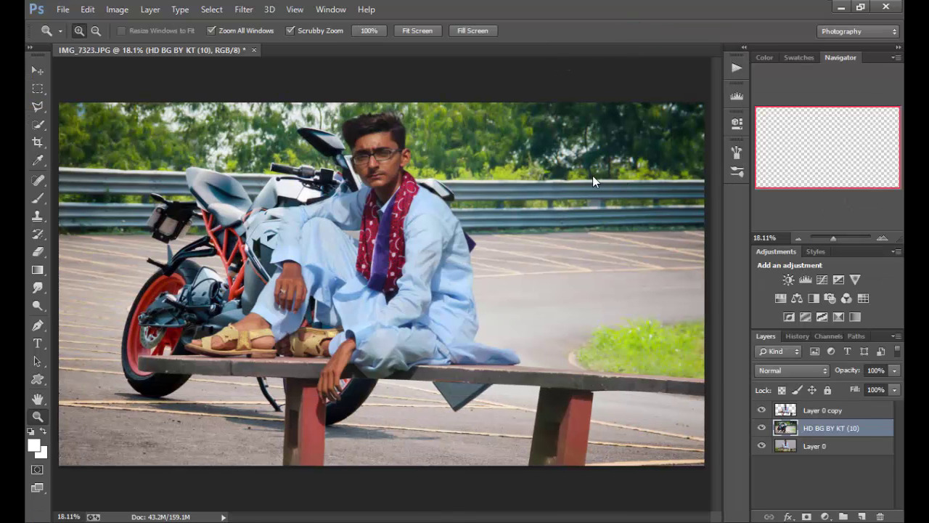
Step: Add a new Layer 1 above Layer 0 copy and fill it with the visible composite via Apply Image
left_click_drag(380, 116, 461, 198)
right_click(461, 199)
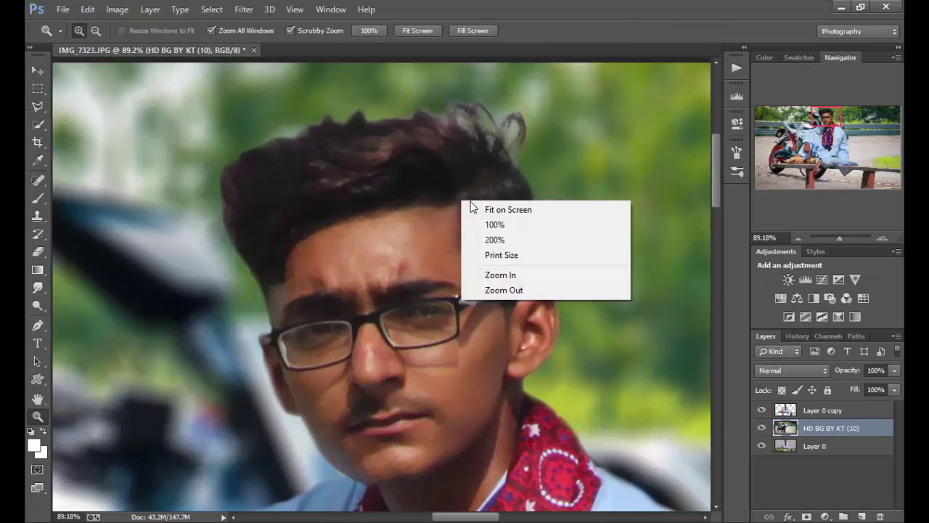
left_click(479, 207)
left_click(825, 412)
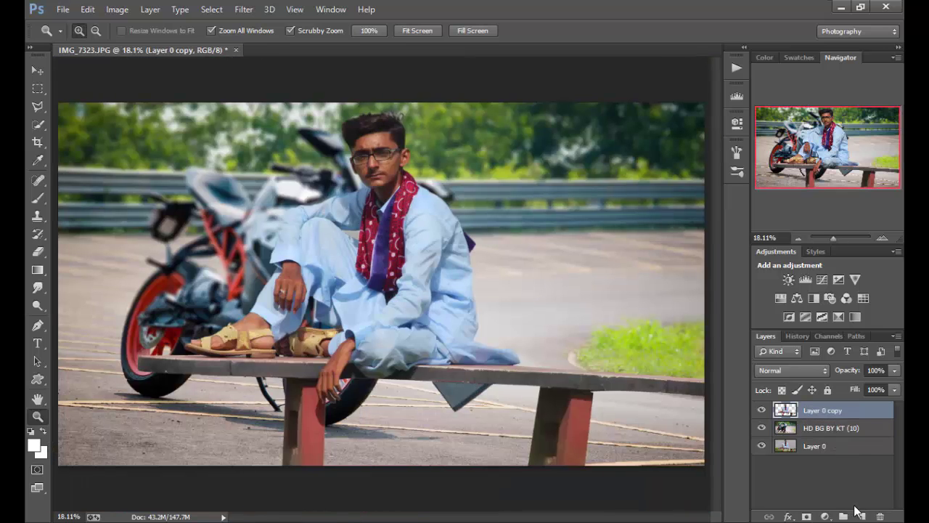
left_click(861, 516)
left_click(117, 9)
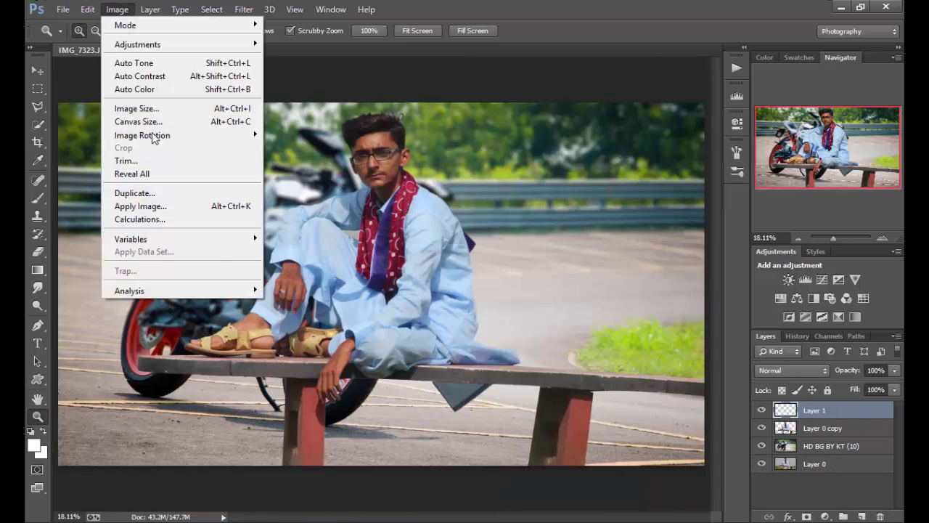
left_click(218, 205)
left_click(573, 153)
Step: Open the Camera Raw Filter on the merged Layer 1
key("z")
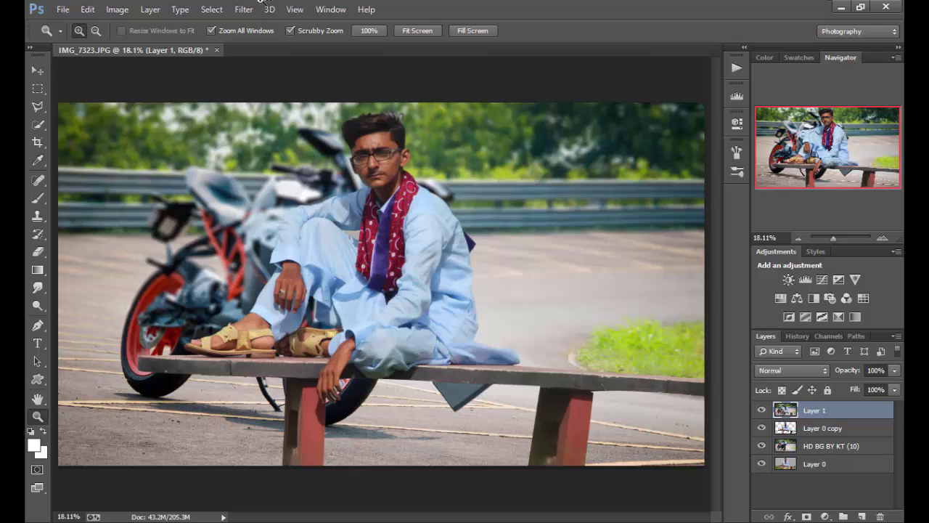
left_click(244, 8)
left_click(307, 89)
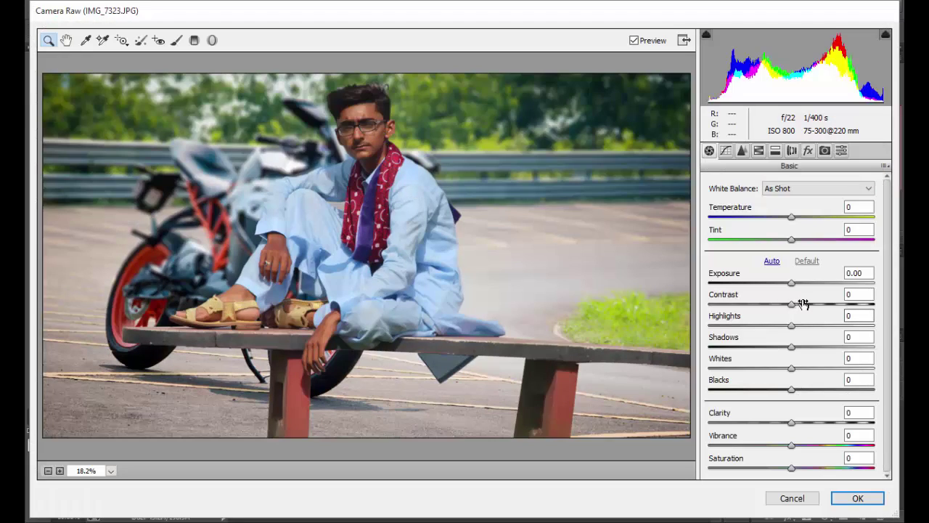
Step: Set Contrast +18, Highlights -51, Shadows +49, Whites -38, Blacks -18 and Clarity +17
mouse_move(803, 304)
left_mouse_down()
mouse_move(815, 344)
mouse_move(765, 338)
mouse_move(841, 353)
mouse_move(763, 373)
mouse_move(809, 378)
mouse_move(762, 372)
mouse_move(777, 394)
left_mouse_up()
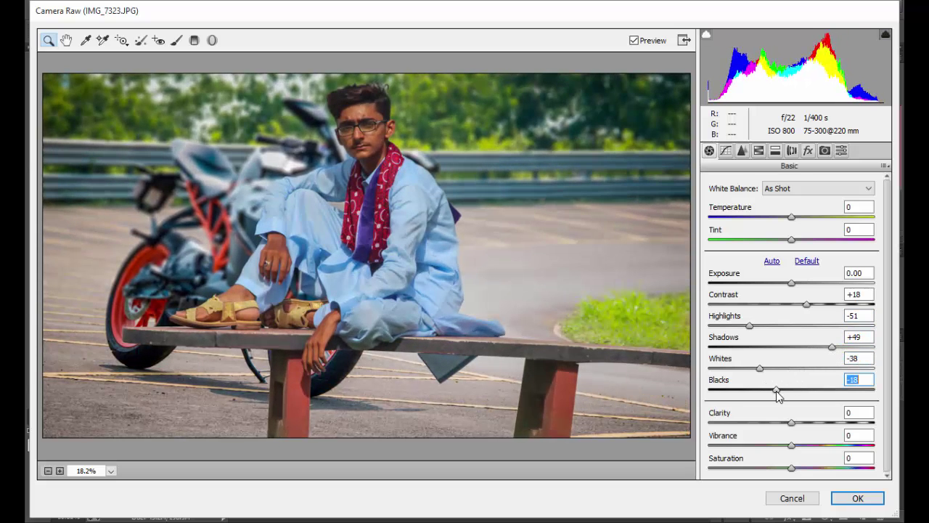
left_click_drag(801, 427, 804, 425)
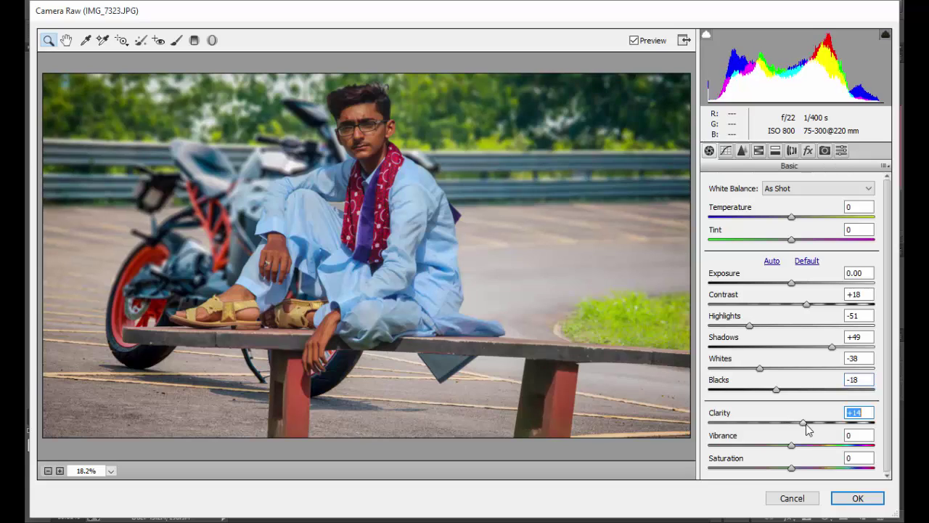
left_click(759, 152)
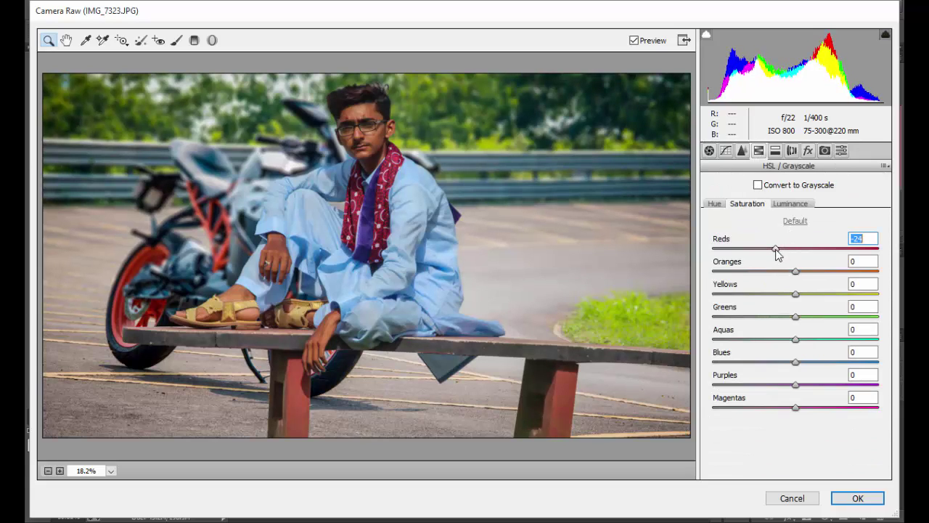
Step: Shift greens and yellows toward warm hues and set luminance Oranges +30, Yellows +12, Greens +8
left_click(790, 203)
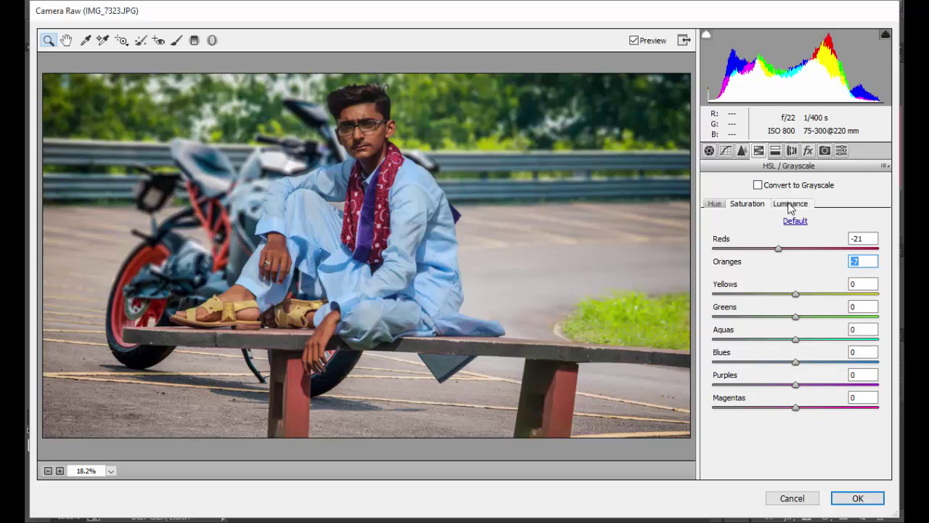
left_click_drag(804, 272, 815, 273)
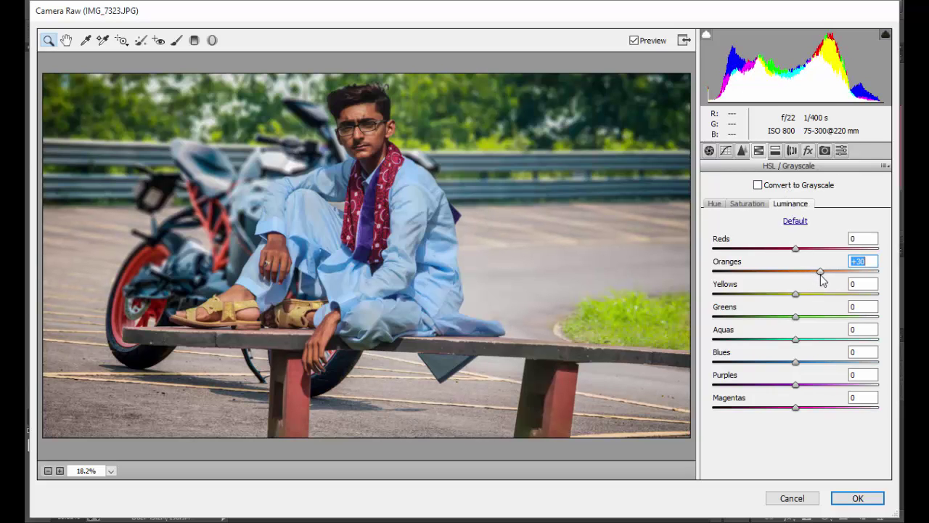
left_click(747, 204)
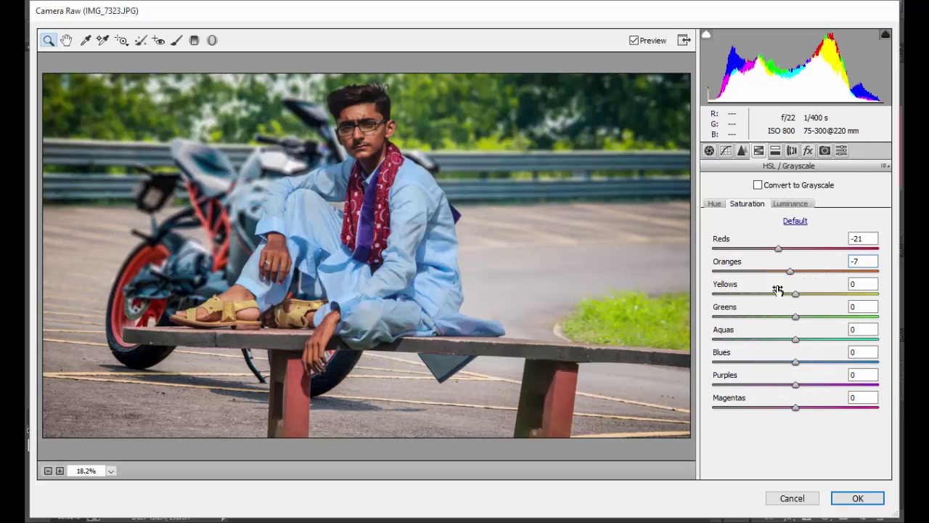
left_click(714, 204)
left_click_drag(796, 316, 710, 316)
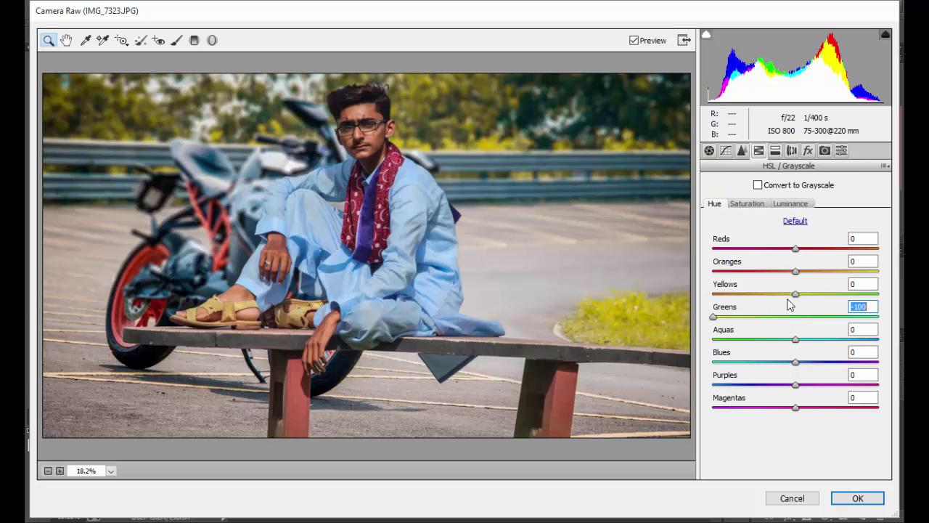
left_click_drag(796, 293, 705, 299)
left_click(747, 203)
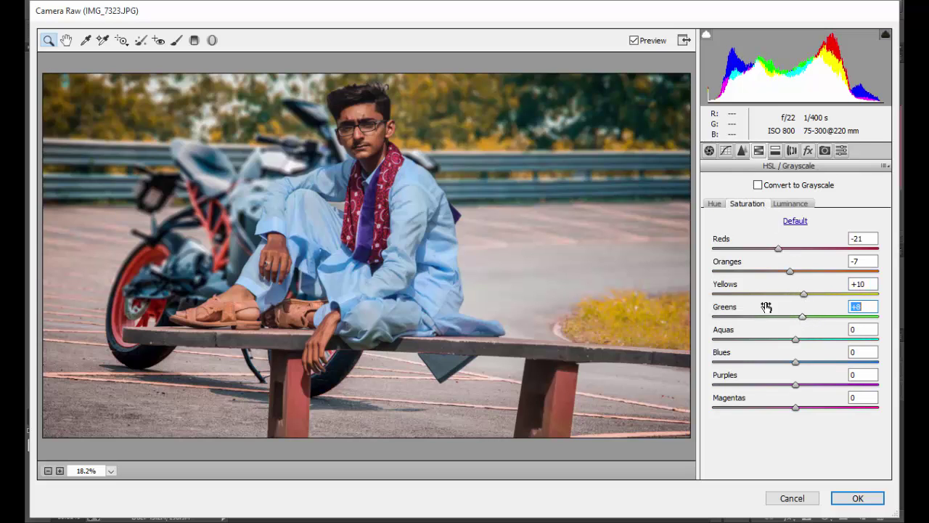
left_click(790, 203)
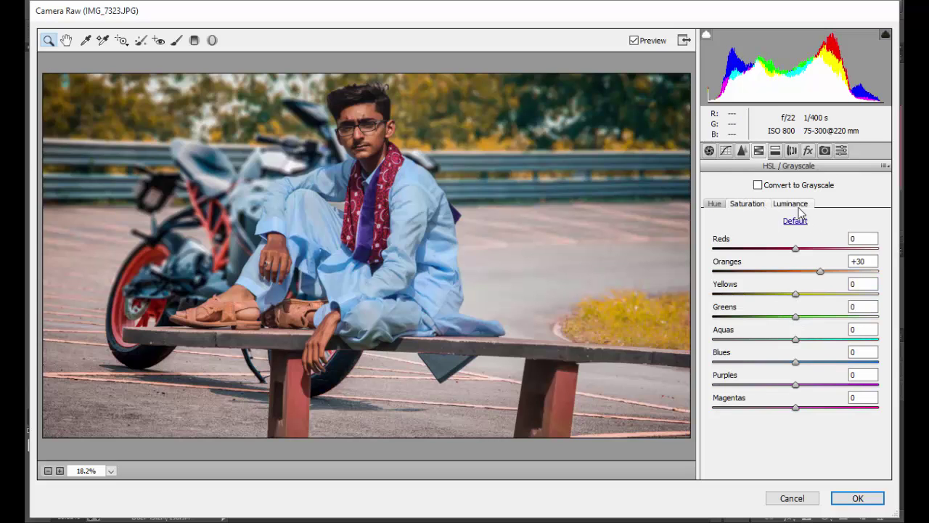
mouse_move(826, 325)
left_mouse_down()
mouse_move(780, 317)
mouse_move(816, 295)
mouse_move(808, 322)
left_mouse_up()
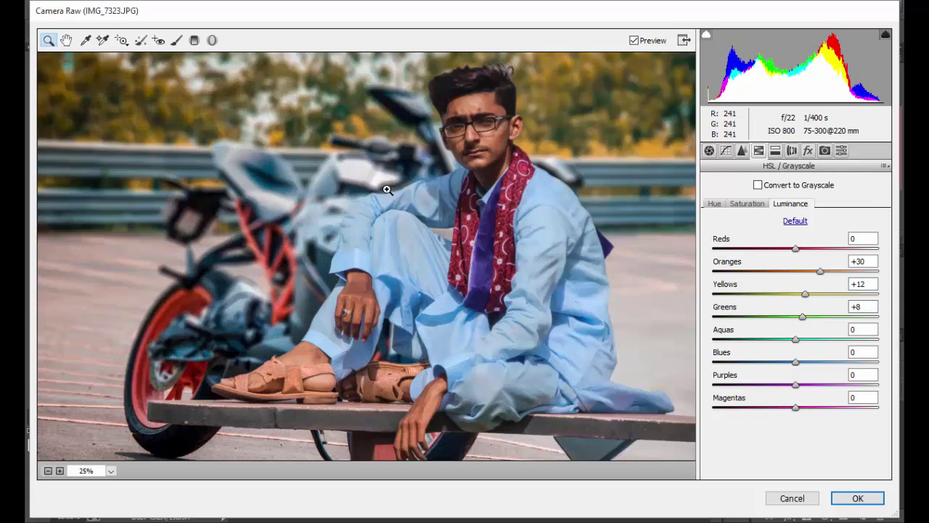
type("+8")
Step: Lift Shadows to +78 in the Basic panel and check the result in the preview
right_click(498, 105)
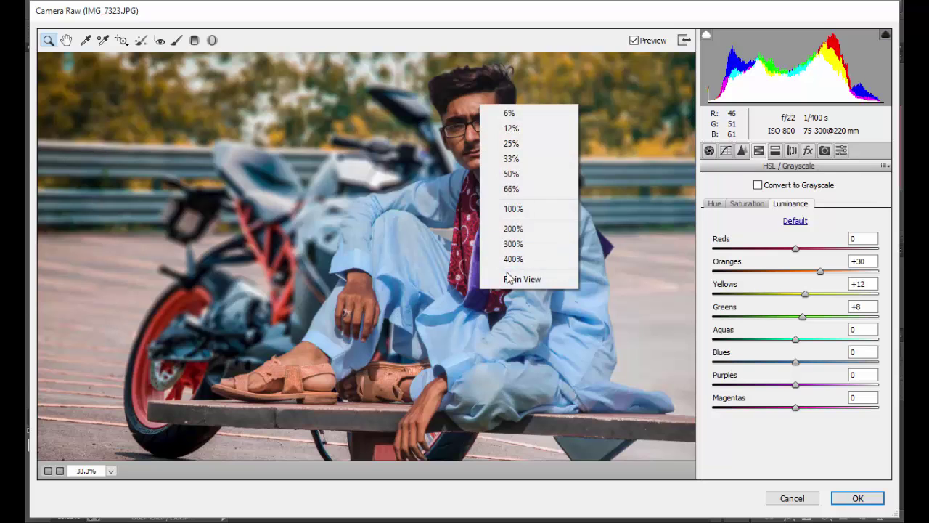
left_click(516, 278)
left_click(709, 151)
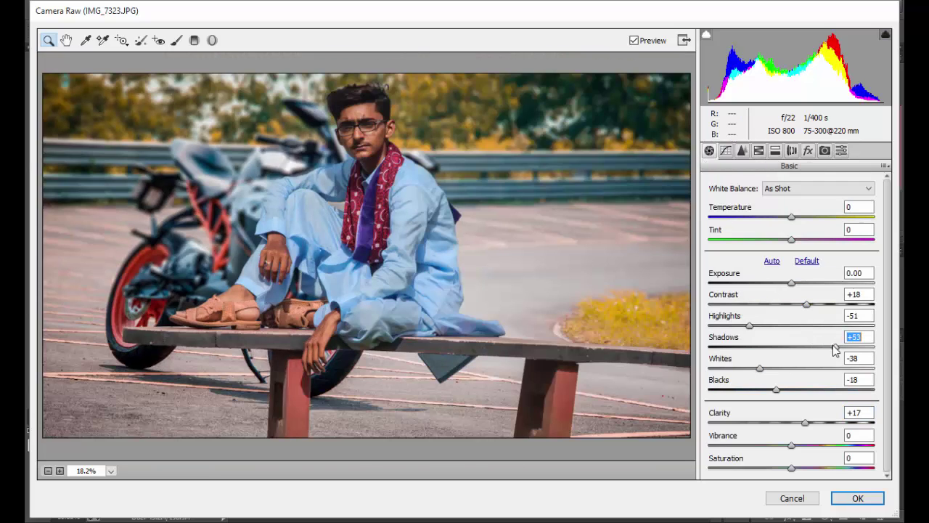
left_click_drag(835, 350, 855, 349)
left_click(330, 248)
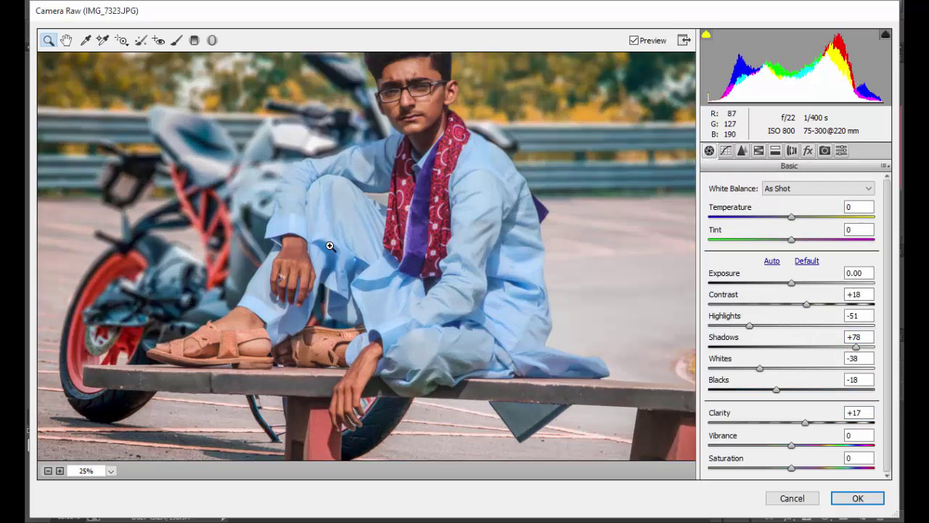
left_click(392, 305)
right_click(388, 305)
left_click(420, 382)
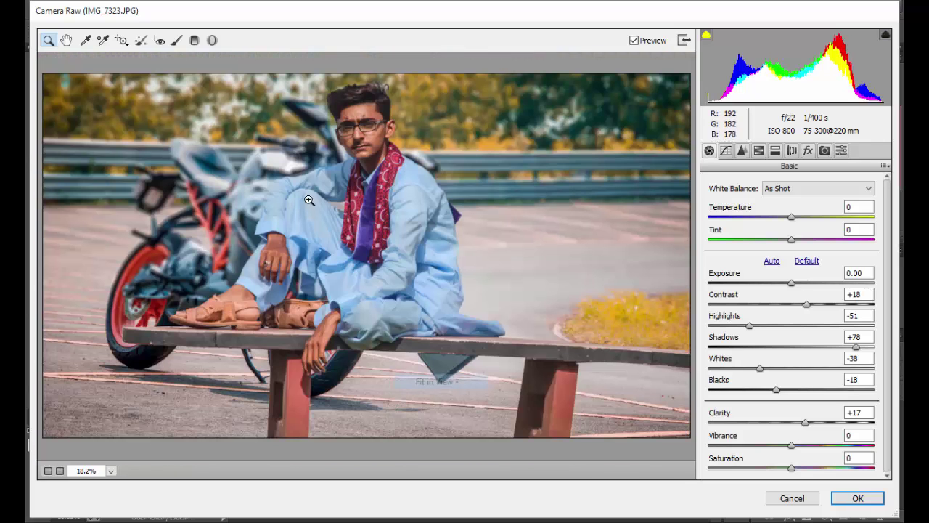
Step: Add a -19 post-crop vignette (Midpoint 61, Roundness +31, Feather 66) and commit the Camera Raw grade
left_click(808, 150)
left_click(777, 328)
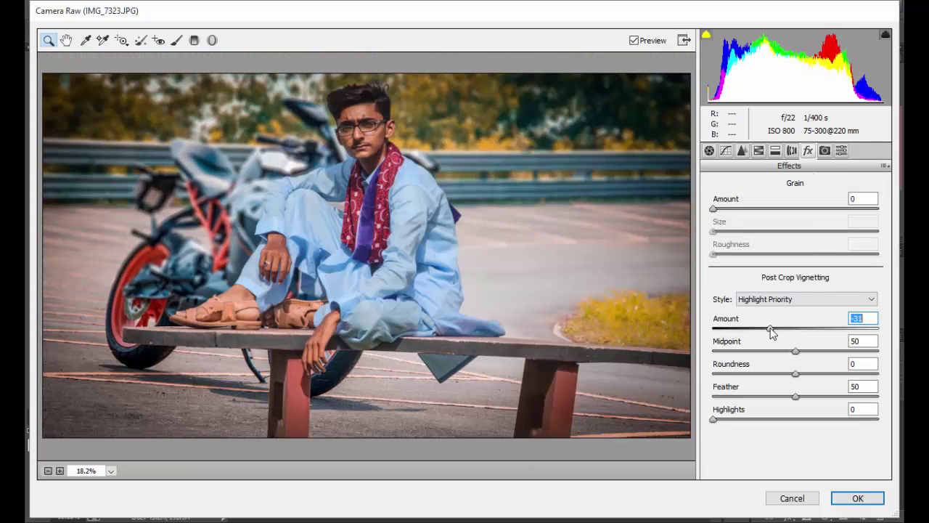
mouse_move(779, 331)
left_mouse_down()
mouse_move(813, 350)
mouse_move(758, 373)
mouse_move(821, 373)
left_mouse_up()
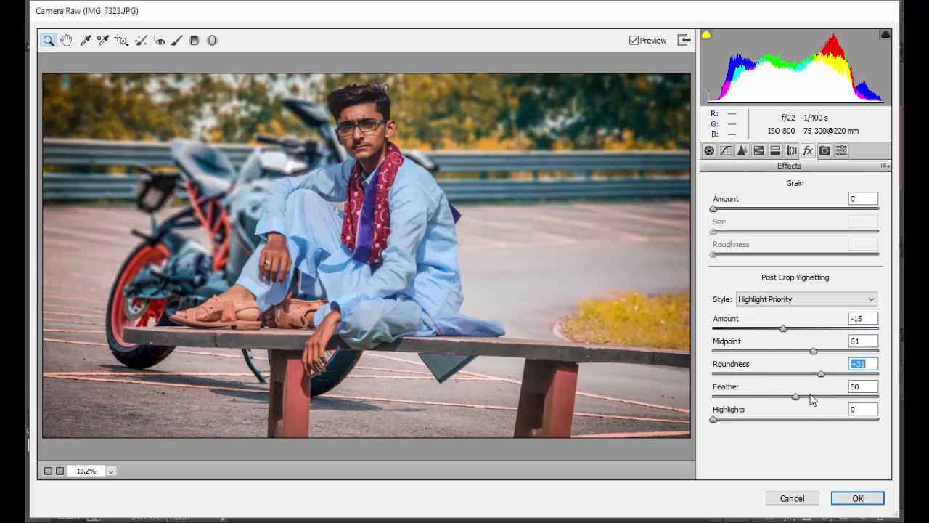
mouse_move(834, 404)
left_mouse_down()
mouse_move(761, 402)
mouse_move(816, 410)
left_mouse_up()
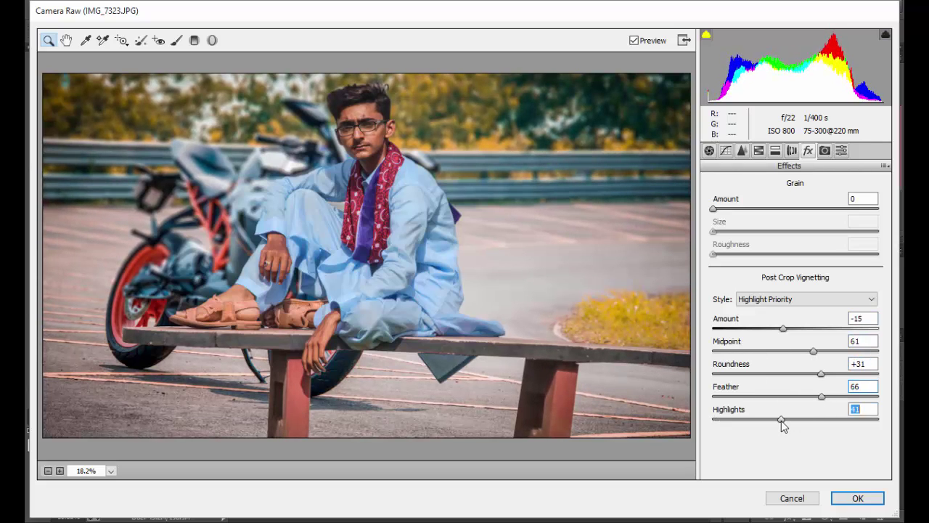
left_click(842, 499)
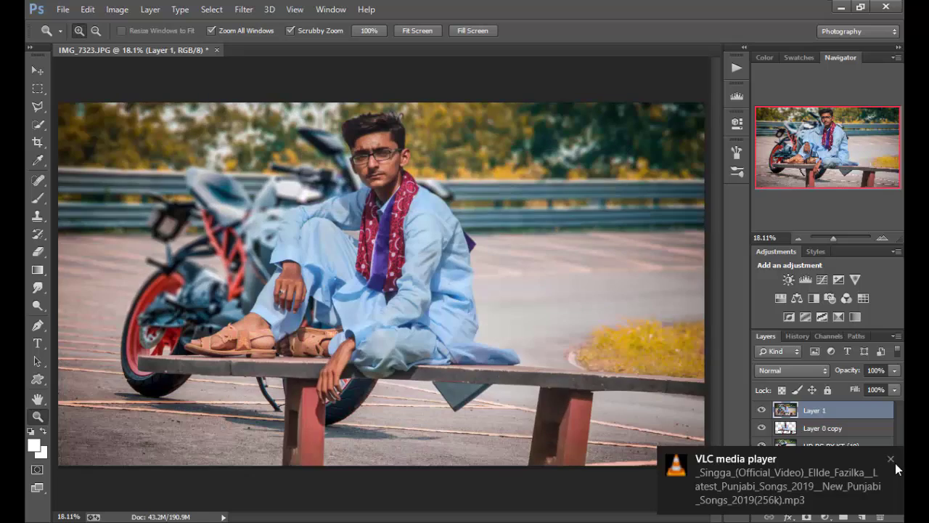
Step: Duplicate Layer 1 as 'Layer 1 copy' and zoom in on the man's face
left_click(380, 146)
left_click(413, 236)
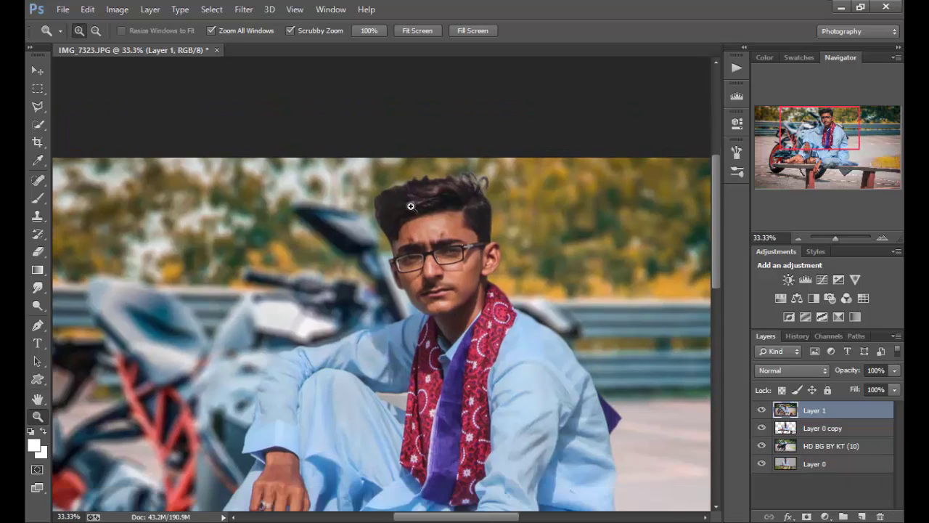
left_click(450, 221)
key("ctrl+0")
right_click(823, 410)
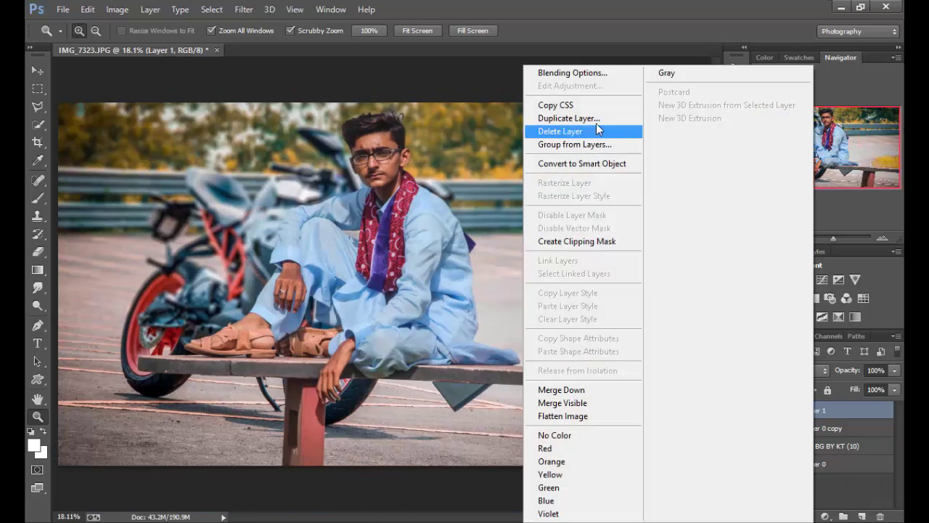
left_click(601, 126)
left_click(580, 161)
left_click_drag(371, 133, 421, 133)
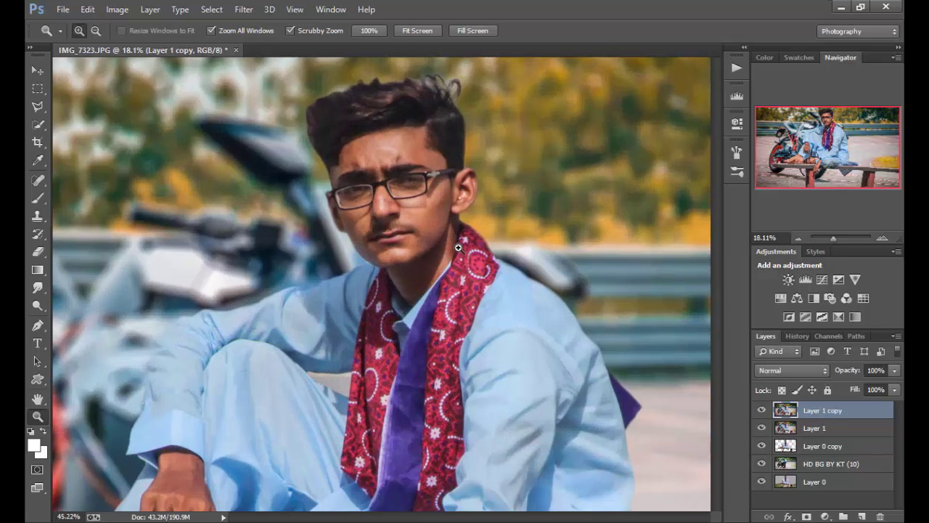
left_click(243, 9)
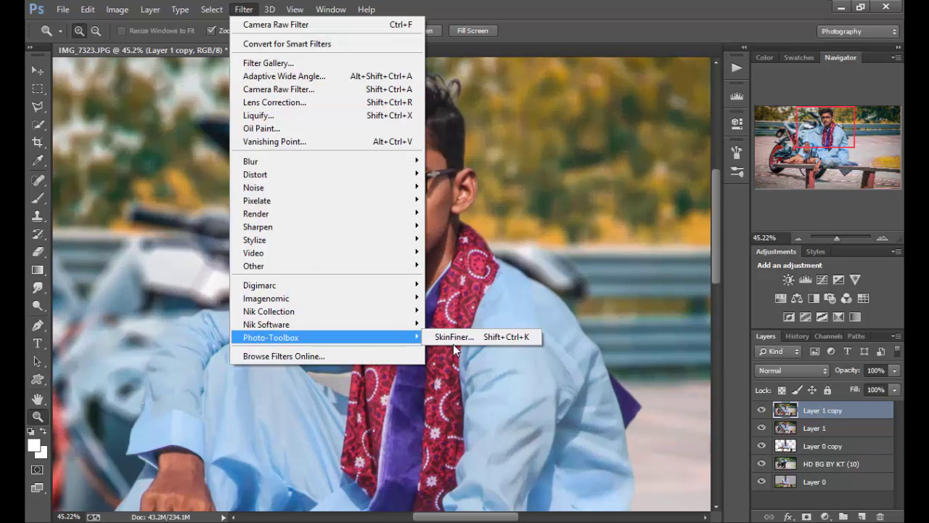
Step: Run SkinFiner with Amount 92, Fine +79, Brightness +29, Shadow +34 and Highlight +10
key("Right")
key("Return")
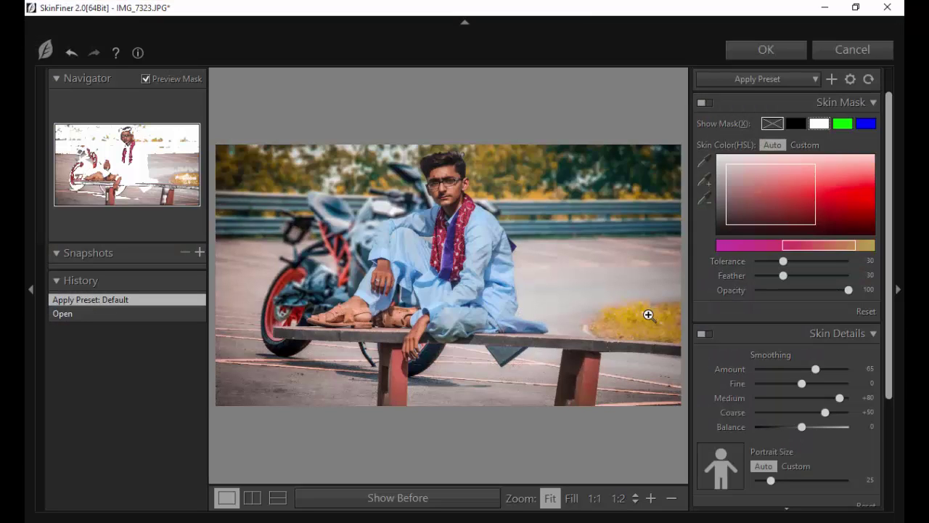
mouse_move(833, 371)
left_mouse_down()
mouse_move(841, 371)
mouse_move(818, 483)
left_mouse_up()
left_click(839, 383)
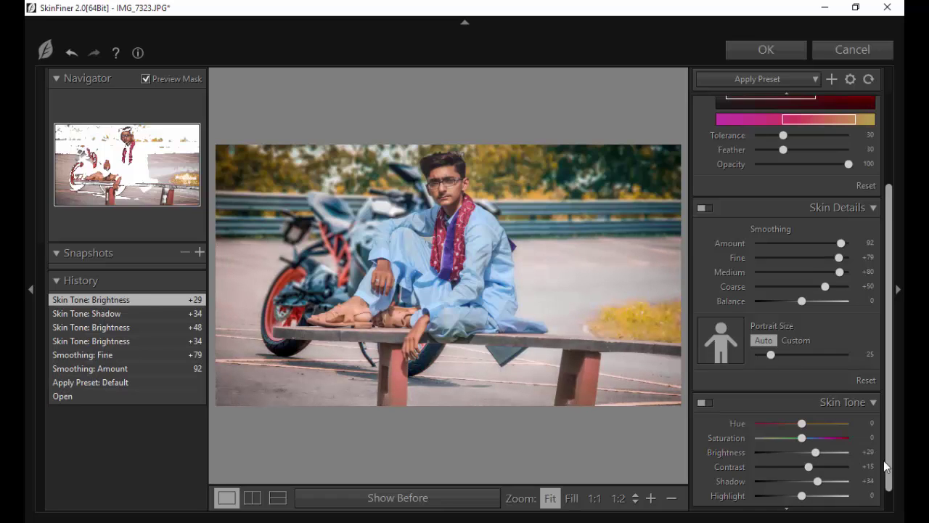
scroll(812, 483, "down", 1)
type("+10")
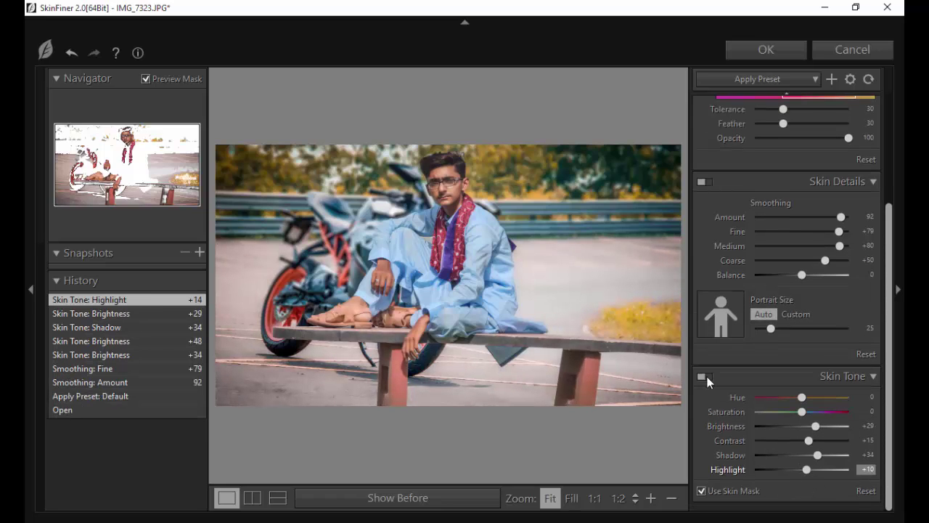
key("Return")
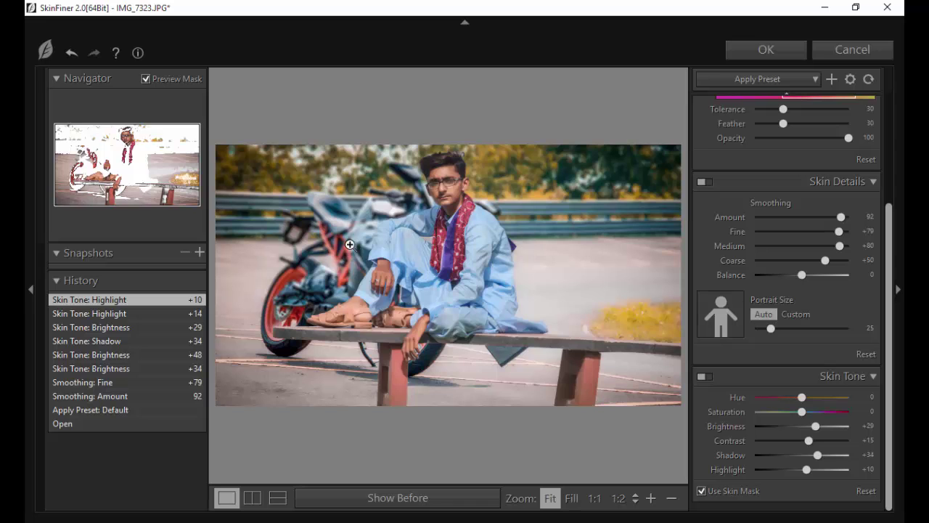
left_click(763, 53)
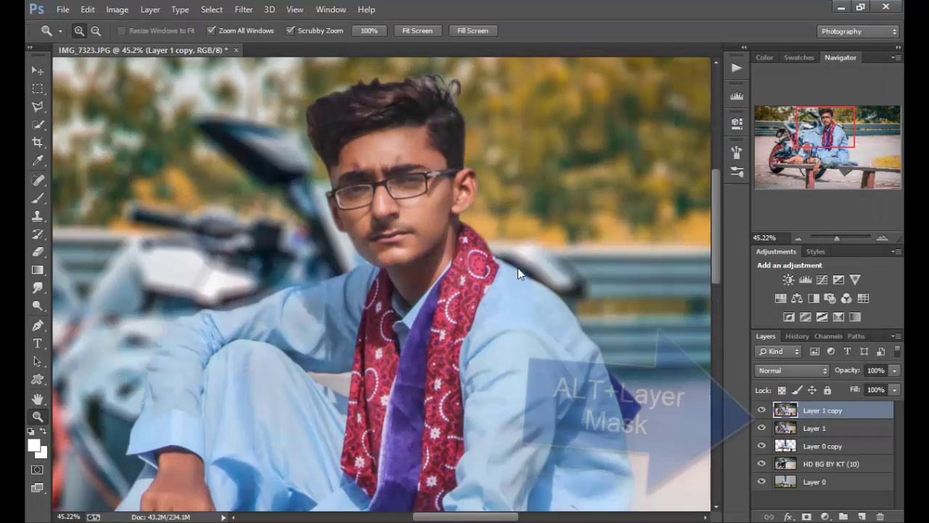
Step: Add a black mask to Layer 1 copy and set up a small white brush at 200% zoom
left_click(806, 516, "alt")
left_click(409, 151)
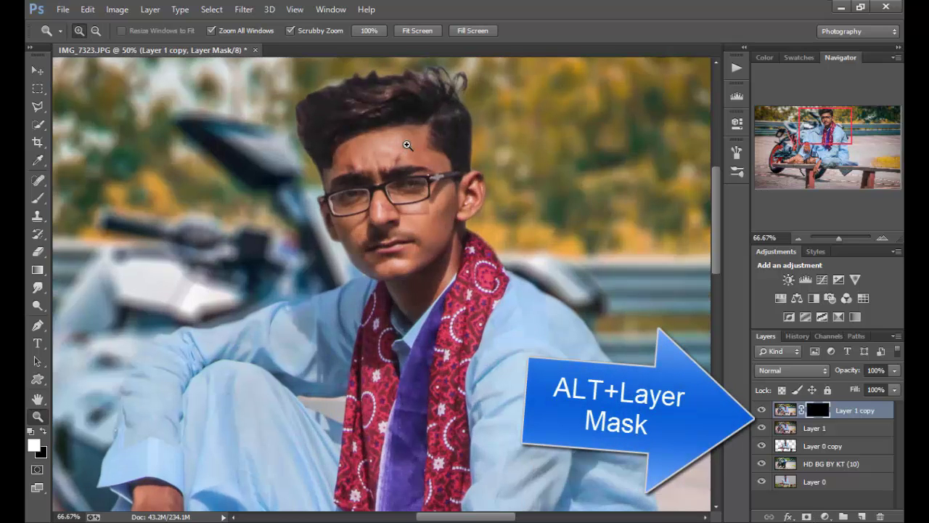
left_click(406, 139)
left_click(410, 149)
left_click_drag(411, 152, 423, 175)
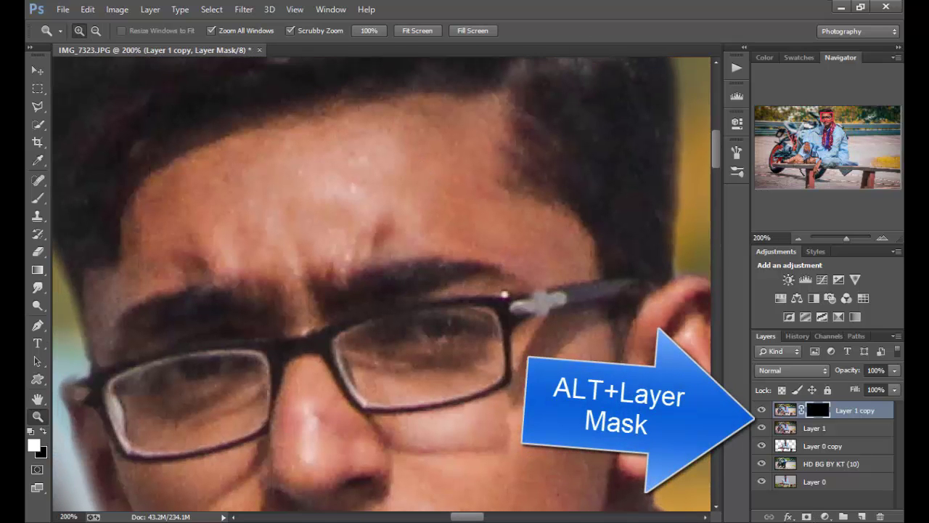
left_click(38, 197)
right_click(346, 190)
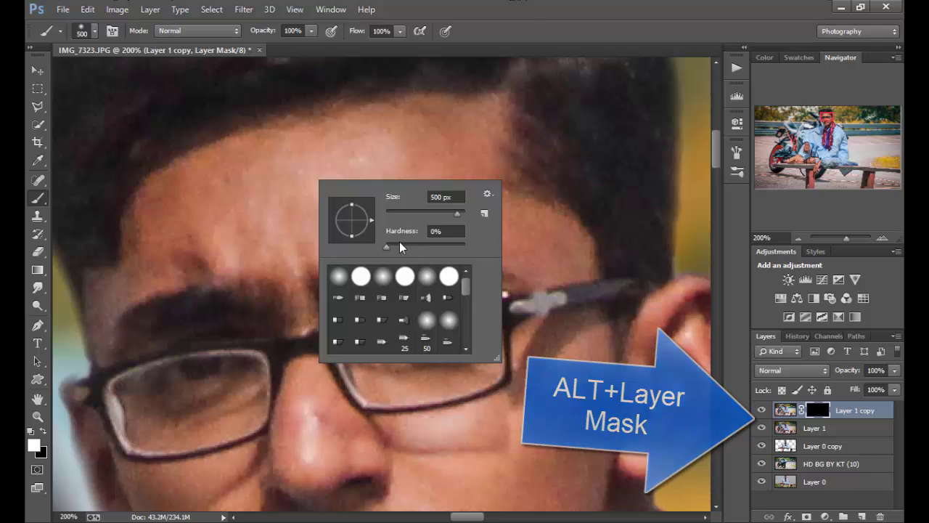
key("Return")
key("bracketleft")
key("bracketleft")
key("bracketleft")
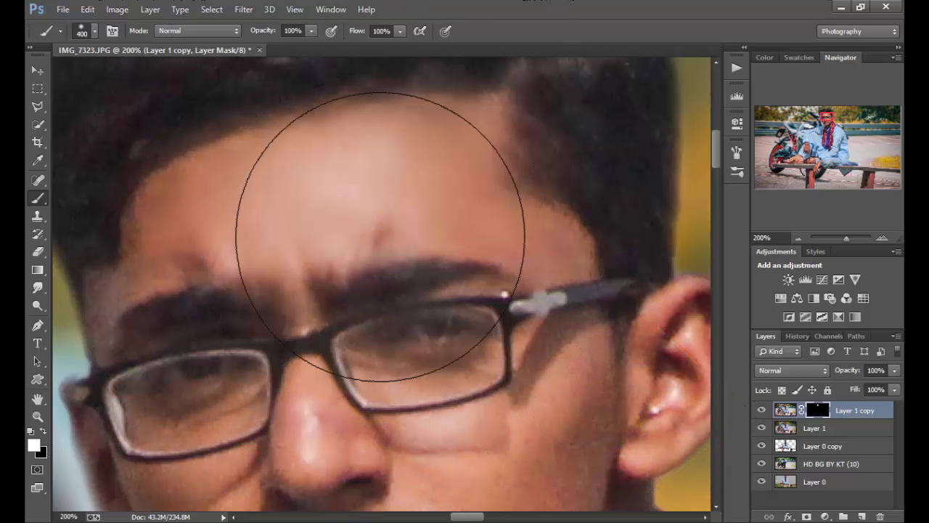
key("bracketleft")
key("bracketleft")
key("bracketleft")
key("bracketleft")
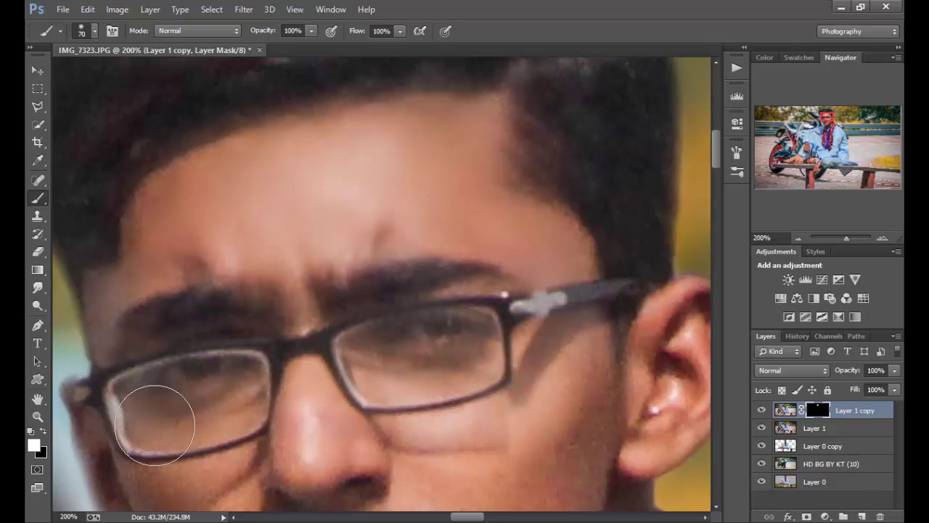
Step: Paint the mask white over the lower face, cheek, ear and chin
left_click_drag(155, 415, 203, 269)
mouse_move(207, 329)
left_mouse_down()
mouse_move(270, 446)
mouse_move(406, 348)
mouse_move(595, 332)
mouse_move(634, 209)
mouse_move(395, 238)
left_mouse_up()
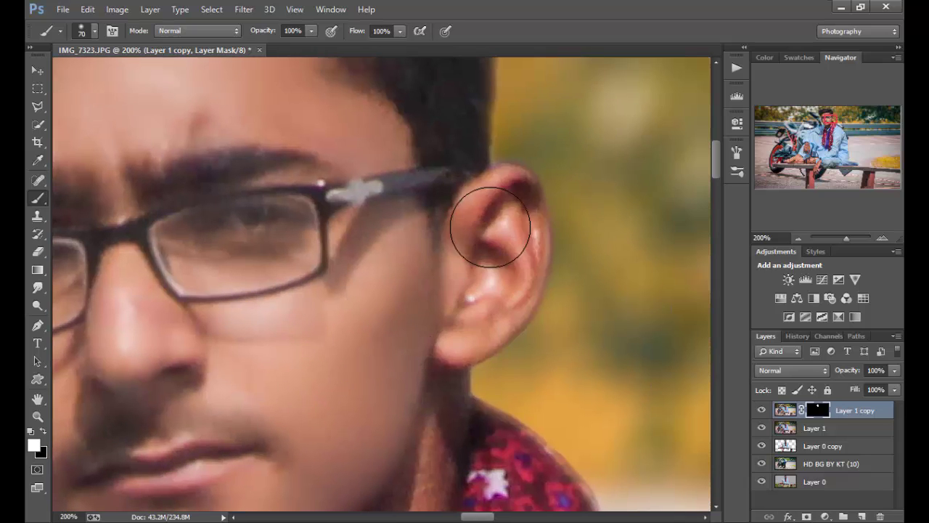
mouse_move(487, 214)
left_mouse_down()
mouse_move(502, 242)
mouse_move(461, 356)
left_mouse_up()
mouse_move(428, 424)
left_mouse_down()
mouse_move(538, 214)
mouse_move(400, 394)
mouse_move(455, 290)
mouse_move(323, 407)
left_mouse_up()
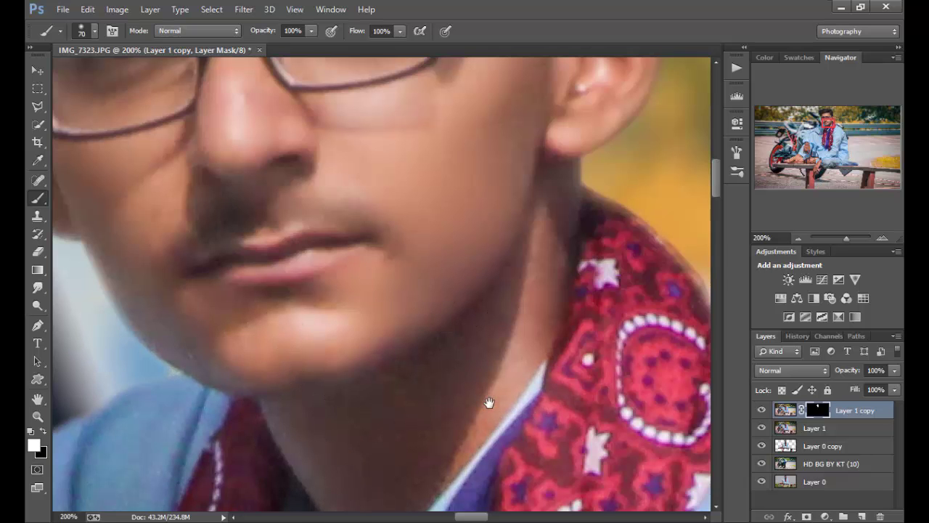
scroll(465, 406, "down", 3)
scroll(425, 348, "down", 5)
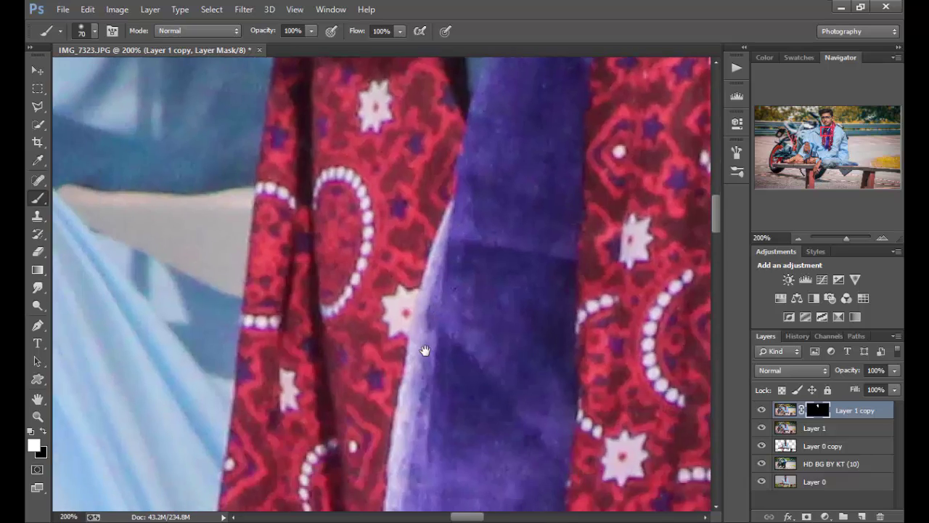
scroll(406, 326, "down", 5)
scroll(407, 326, "down", 5)
scroll(685, 430, "down", 4)
scroll(685, 431, "up", 6)
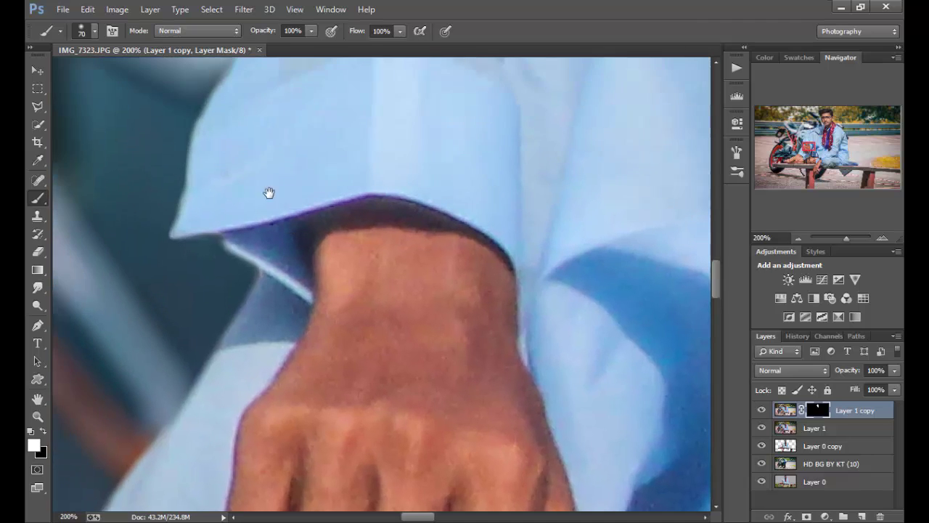
scroll(267, 191, "up", 2)
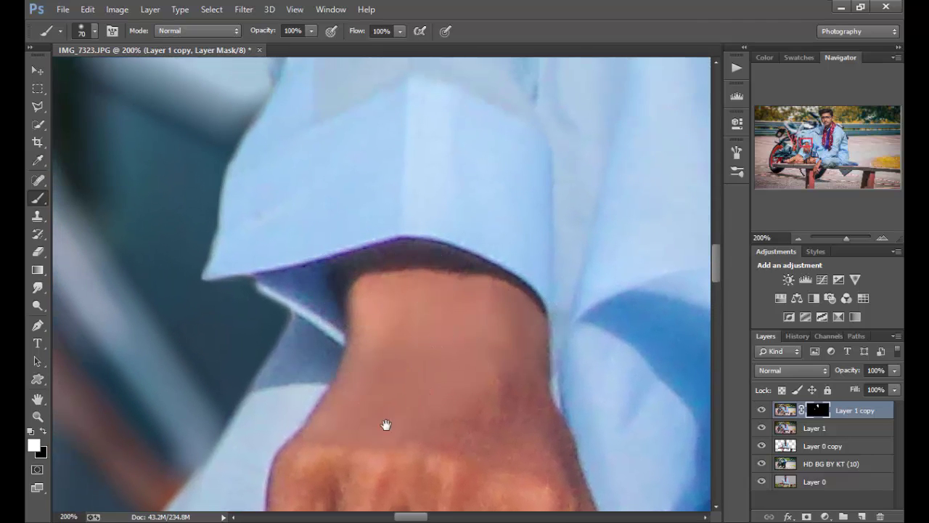
scroll(384, 425, "down", 5)
mouse_move(322, 446)
left_mouse_down()
mouse_move(415, 331)
mouse_move(541, 367)
mouse_move(569, 432)
left_mouse_up()
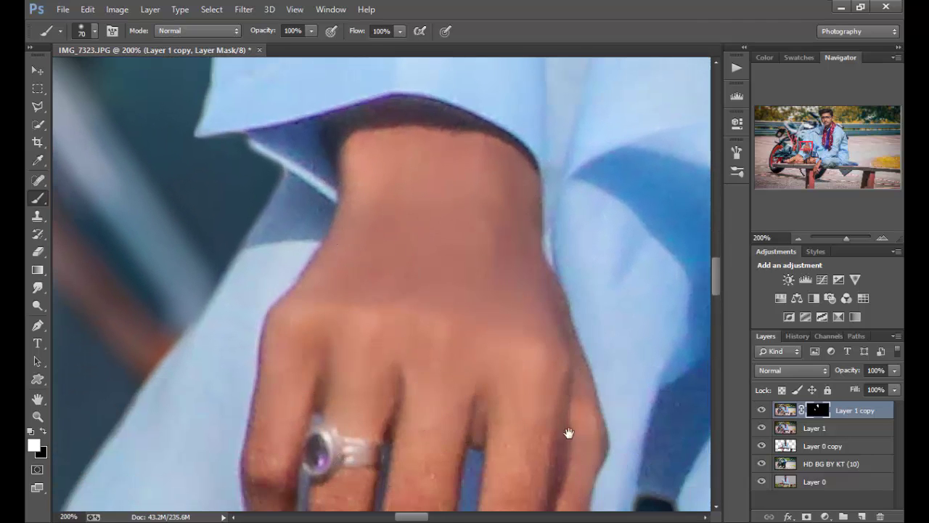
scroll(568, 432, "down", 3)
mouse_move(540, 363)
left_mouse_down()
mouse_move(460, 228)
mouse_move(320, 197)
mouse_move(349, 208)
mouse_move(428, 424)
left_mouse_up()
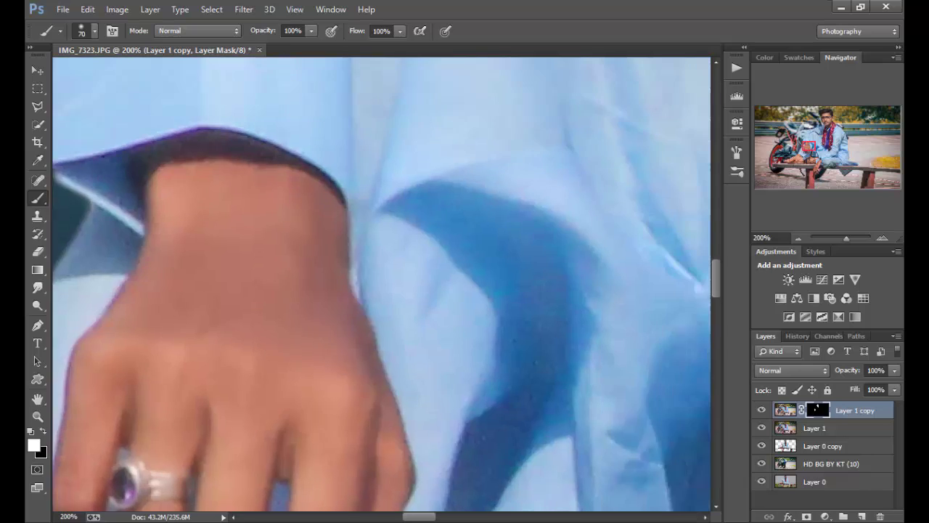
Step: Paint the mask white over the forearm, hand and fingertips, then view the whole photo
mouse_move(439, 387)
left_mouse_down()
mouse_move(498, 390)
mouse_move(276, 199)
mouse_move(450, 321)
mouse_move(454, 251)
mouse_move(649, 327)
mouse_move(515, 197)
left_mouse_up()
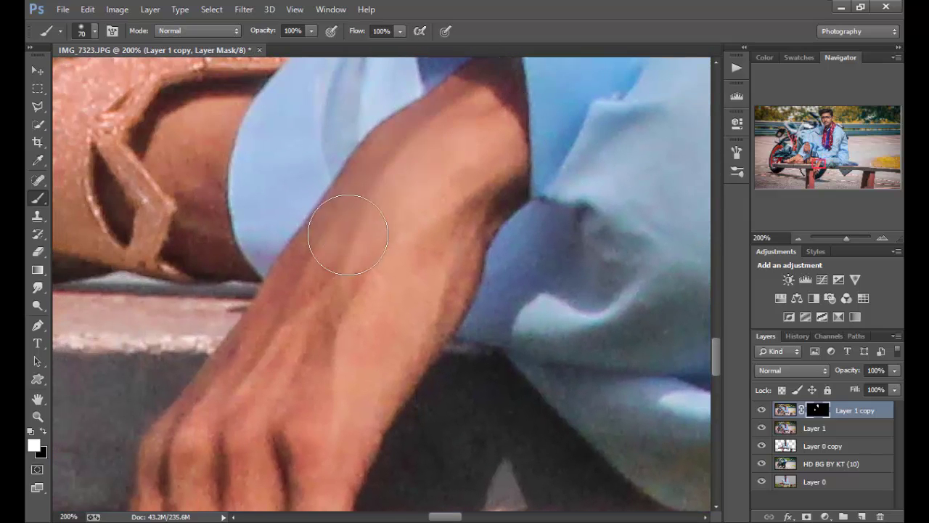
mouse_move(348, 235)
left_mouse_down()
mouse_move(406, 407)
mouse_move(353, 176)
mouse_move(218, 384)
mouse_move(333, 203)
mouse_move(379, 278)
mouse_move(432, 461)
mouse_move(263, 224)
mouse_move(228, 496)
left_mouse_up()
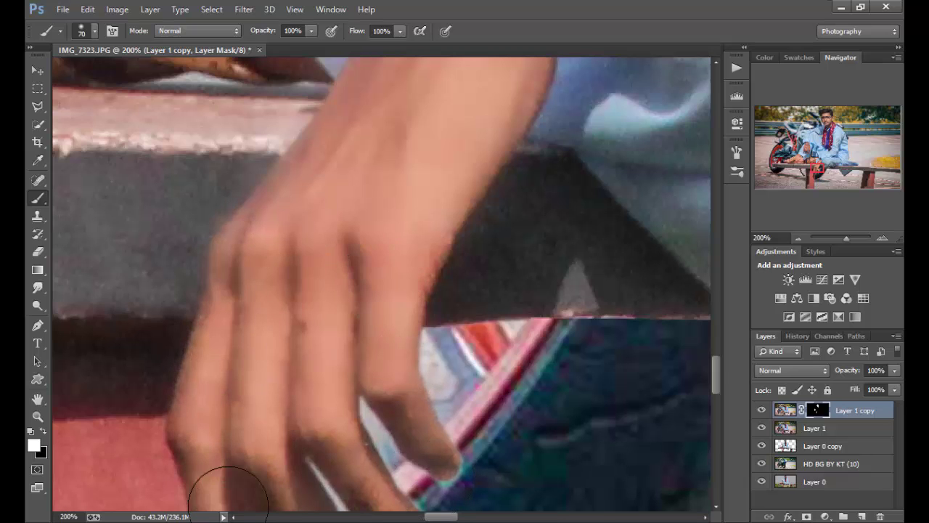
left_click_drag(240, 426, 247, 259)
left_click_drag(307, 376, 420, 347)
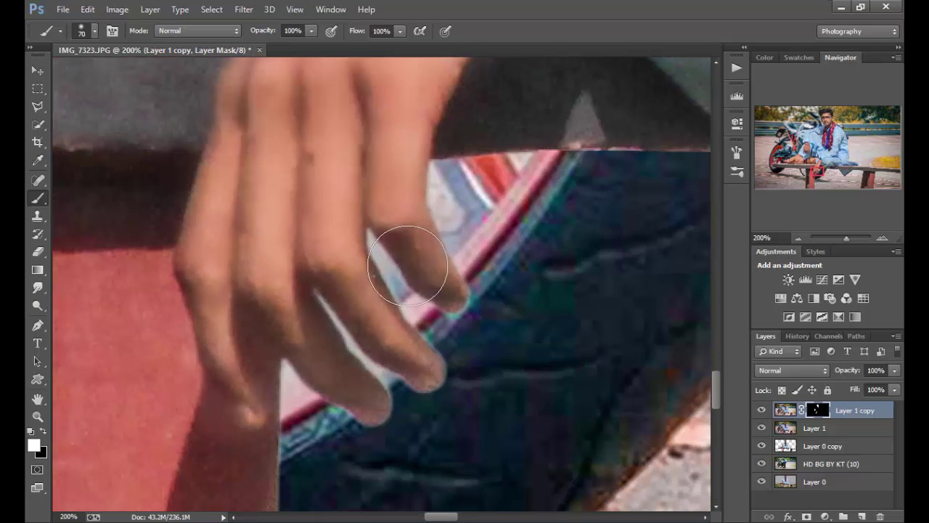
key("z")
left_click(378, 290, "alt")
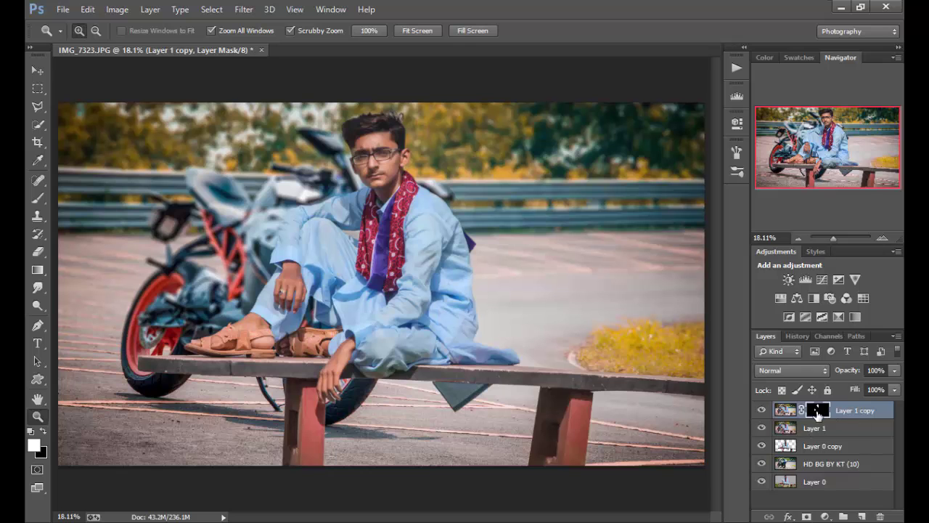
Step: Apply the layer mask on Layer 1 copy and merge that layer down into Layer 1
right_click(817, 412)
left_click(778, 312)
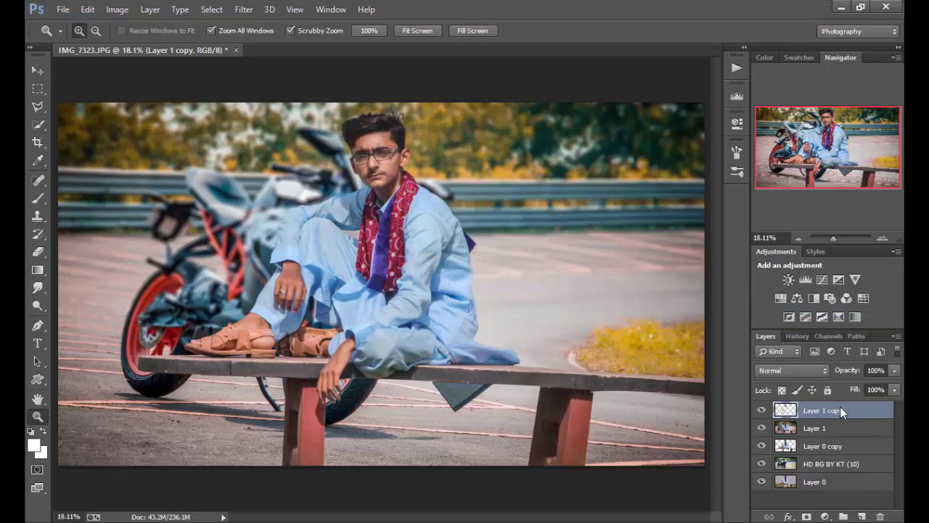
right_click(728, 416)
left_click(362, 116)
left_click_drag(355, 158, 698, 343)
right_click(833, 413)
left_click(585, 387)
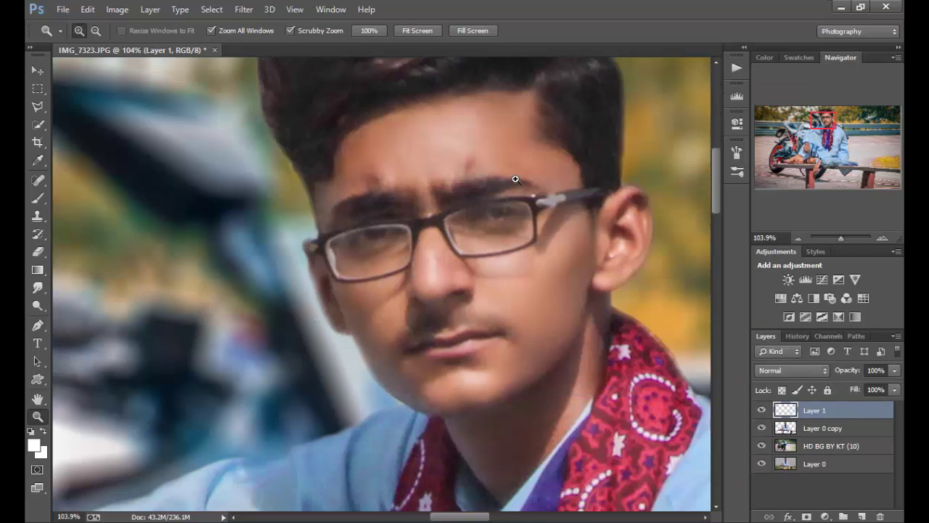
left_click_drag(516, 179, 151, 150)
Step: Place 'eye br0w cut 1', scale it down, rotate it -10.56° and position it over the right eyebrow
left_click(63, 9)
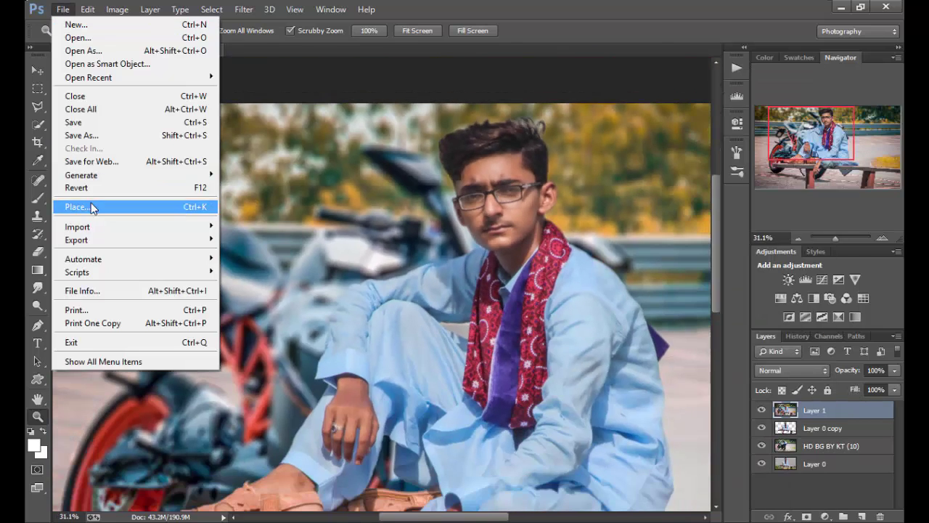
left_click(90, 208)
left_click_drag(817, 137, 828, 128)
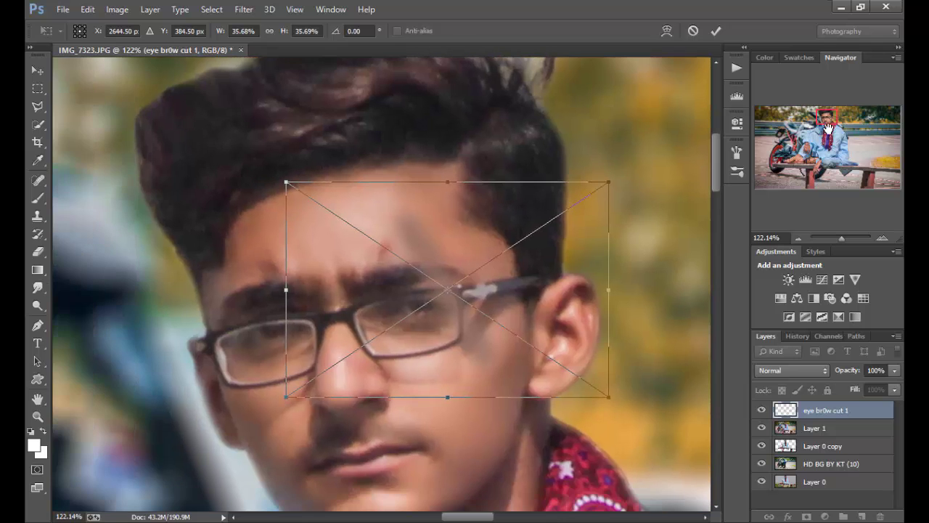
left_click_drag(607, 398, 491, 324)
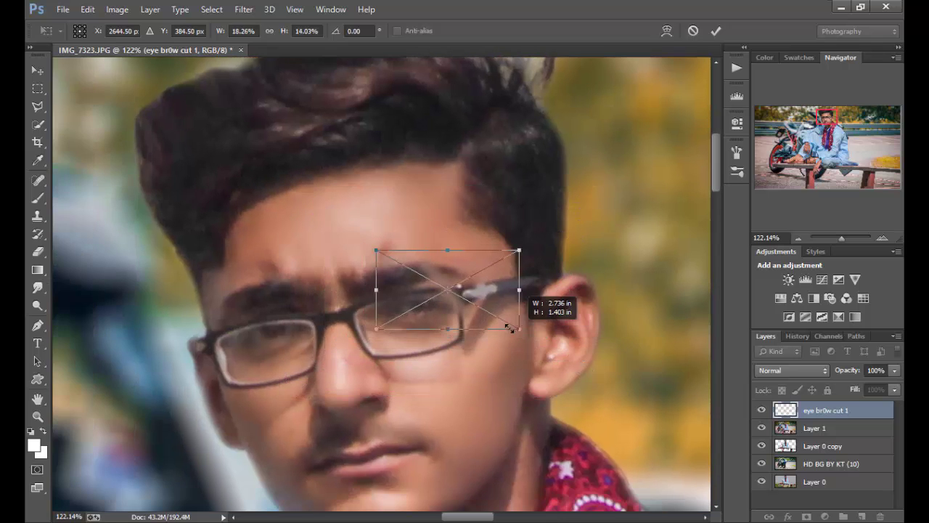
left_click_drag(469, 287, 465, 270)
left_click_drag(496, 325, 509, 322)
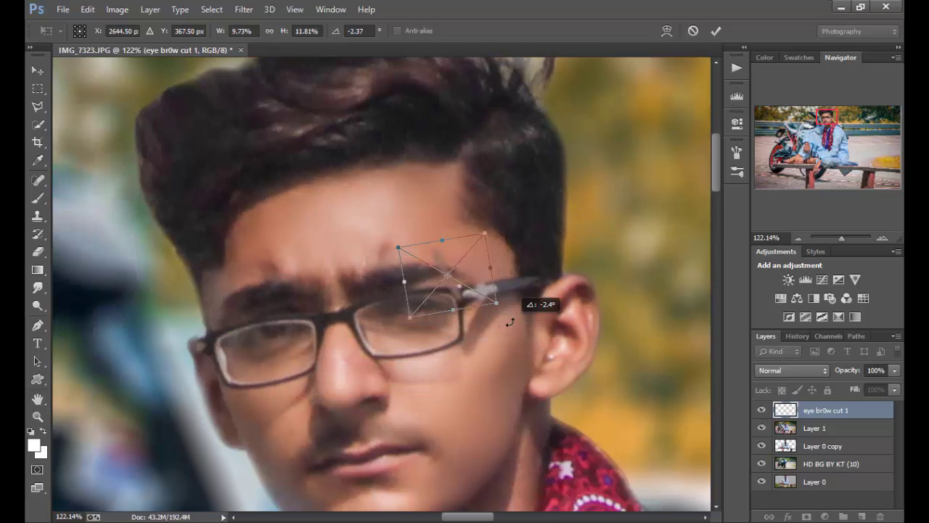
left_click_drag(463, 276, 465, 273)
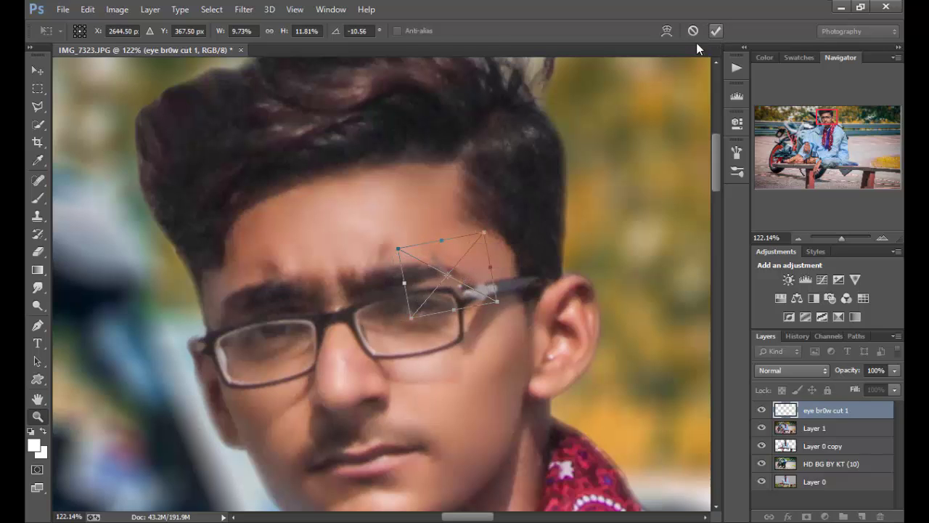
left_click_drag(464, 249, 521, 303)
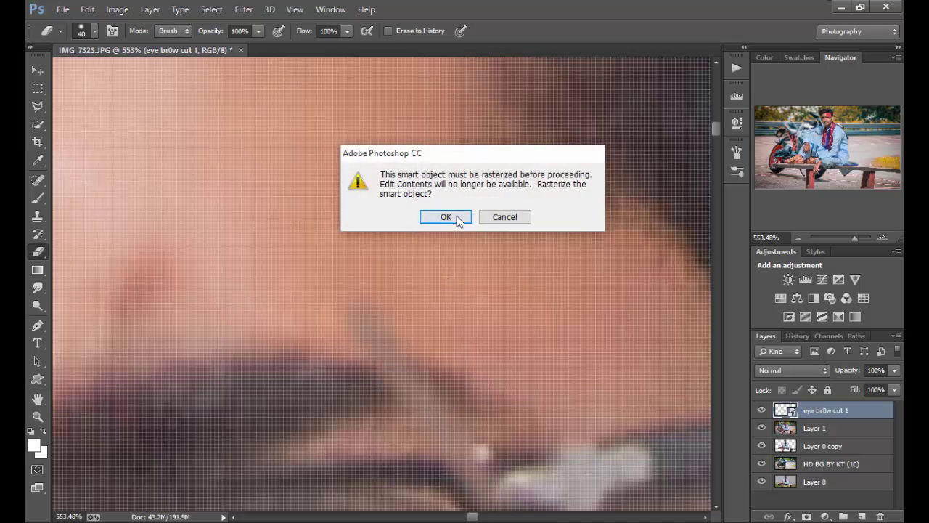
Step: Rasterize the 'eye br0w cut 1' patch layer and erase its edges to blend into the brow
left_click(426, 216)
left_click_drag(462, 375, 439, 283)
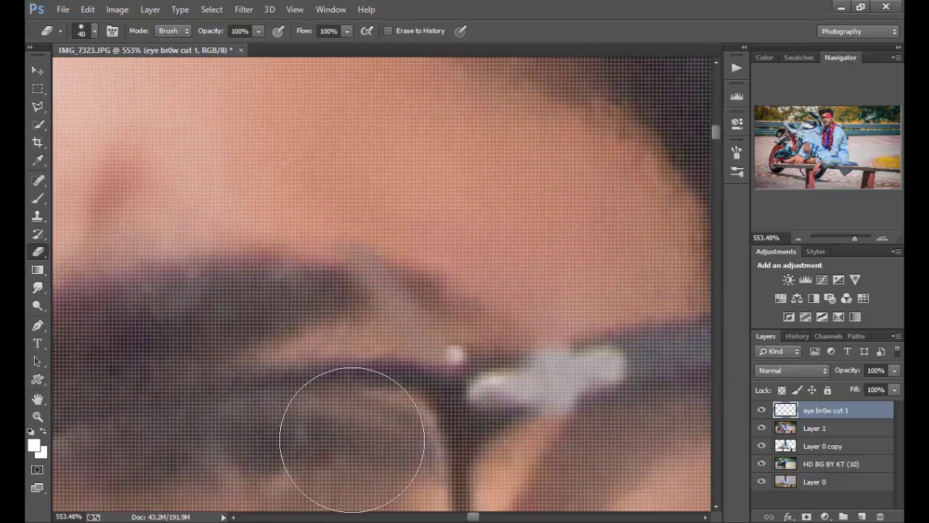
key("z")
left_click_drag(492, 328, 352, 377)
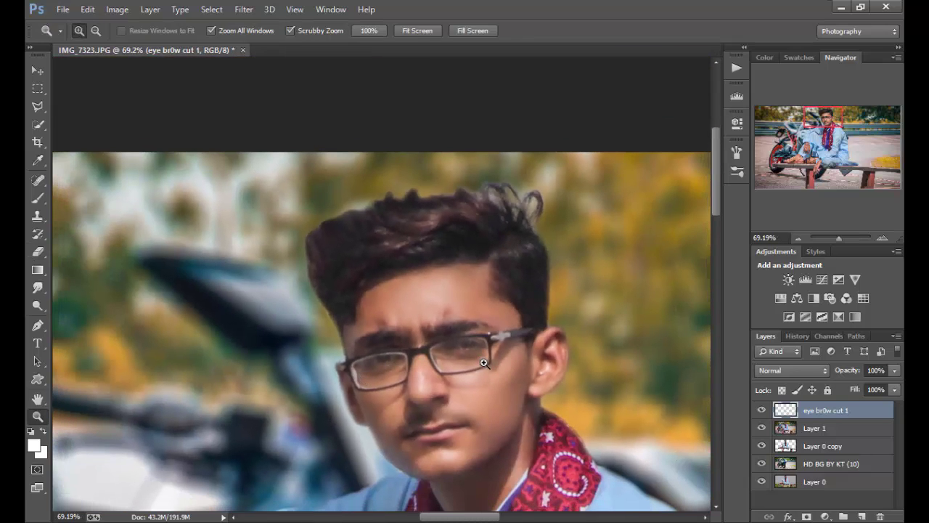
Step: Clip a Brightness/Contrast adjustment to the eyebrow patch at Brightness 33, Contrast 26, and fit the photo on screen
left_click(789, 286)
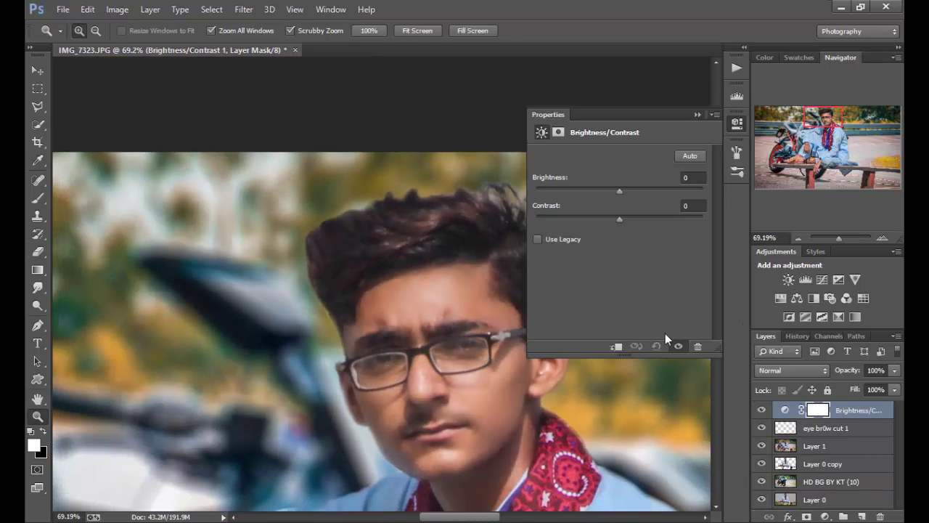
left_click(617, 347)
mouse_move(632, 194)
left_mouse_down()
mouse_move(597, 219)
mouse_move(642, 233)
left_mouse_up()
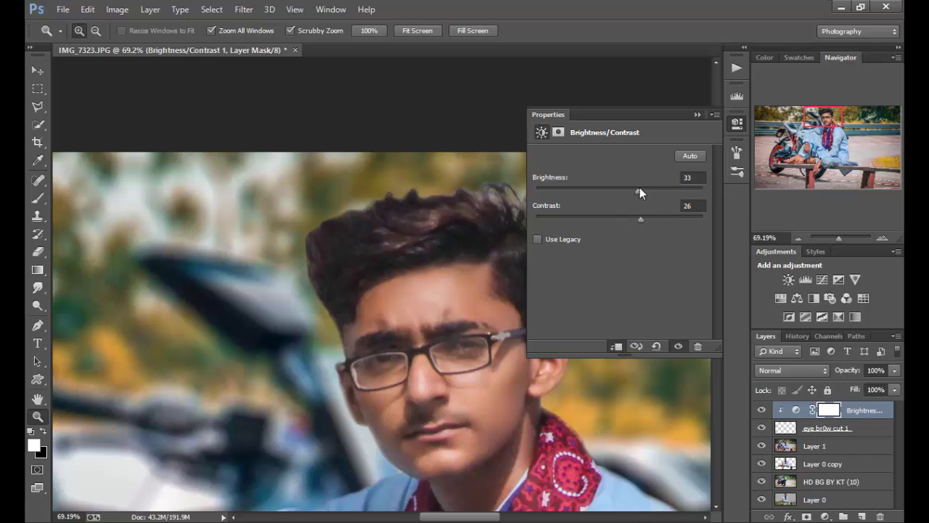
left_click(696, 115)
left_click_drag(483, 284, 410, 185)
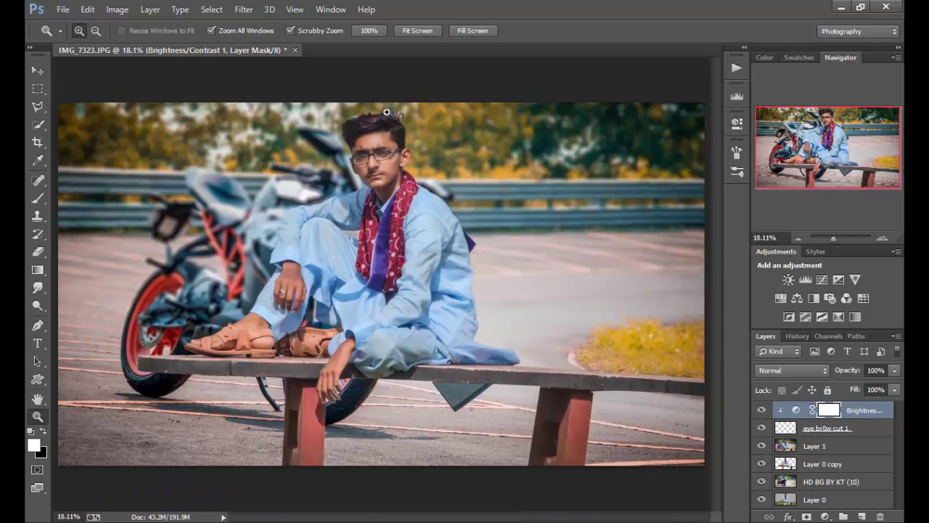
mouse_move(387, 113)
left_mouse_down()
mouse_move(489, 255)
mouse_move(463, 339)
mouse_move(450, 308)
left_mouse_up()
right_click(450, 308)
left_click(493, 317)
Step: Create a new Layer 2 and fill it with a merged copy using Apply Image
left_click(864, 515)
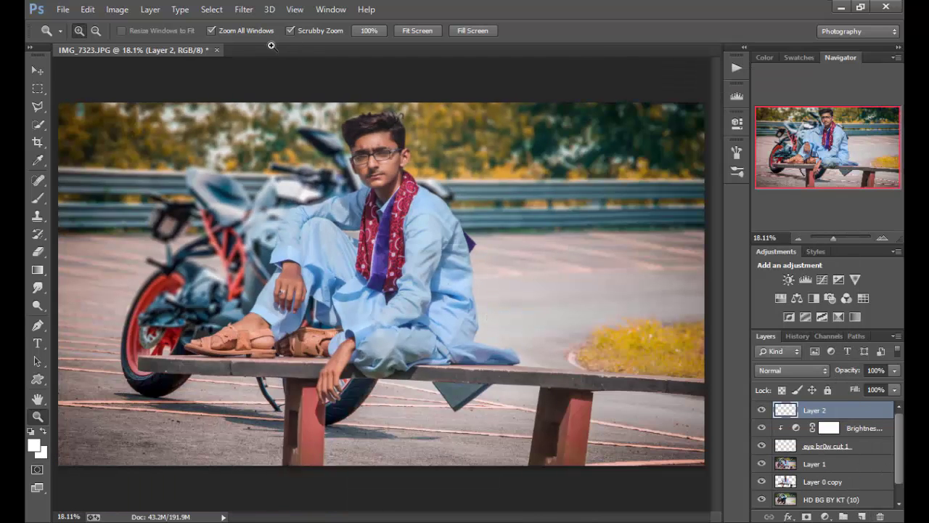
left_click(117, 9)
left_click(149, 205)
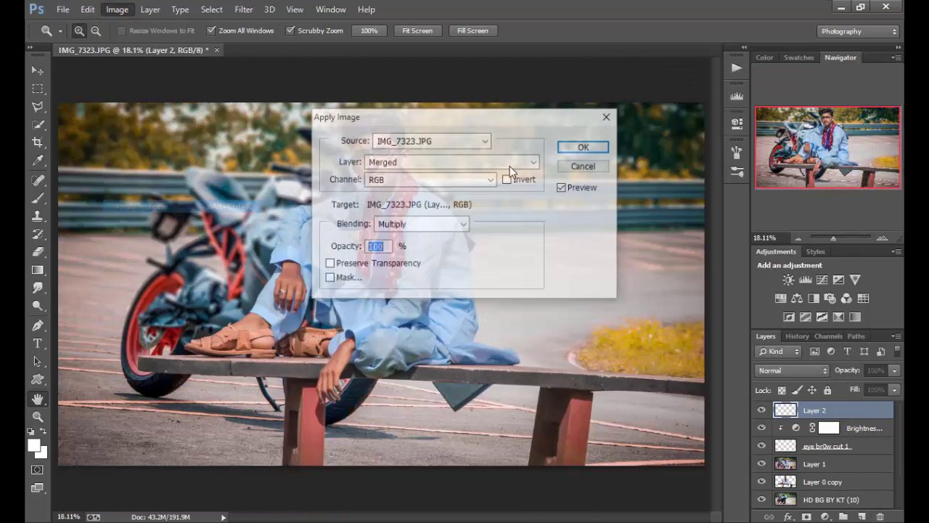
left_click(584, 147)
key("z")
Step: In Camera Raw HSL, saturate reds and oranges +10, brighten reds +15, desaturate yellows, greens and aquas
left_click(244, 9)
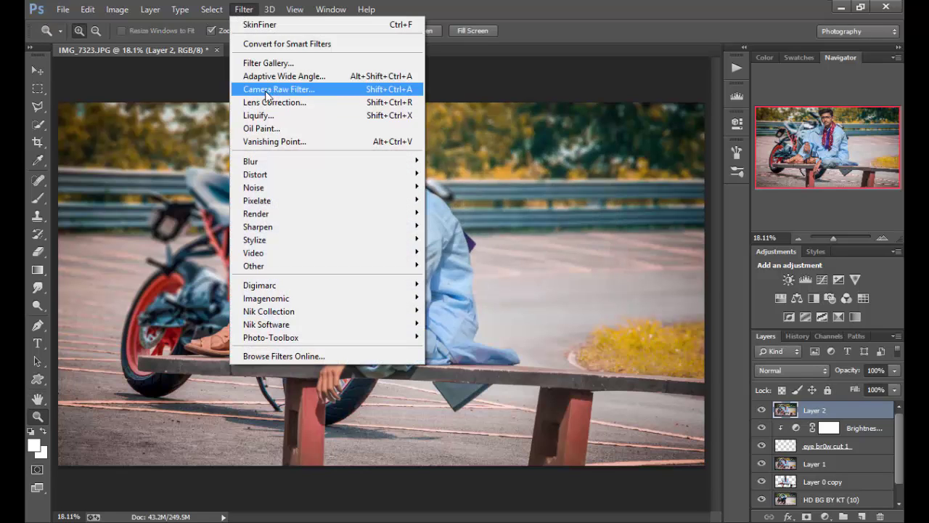
left_click(278, 89)
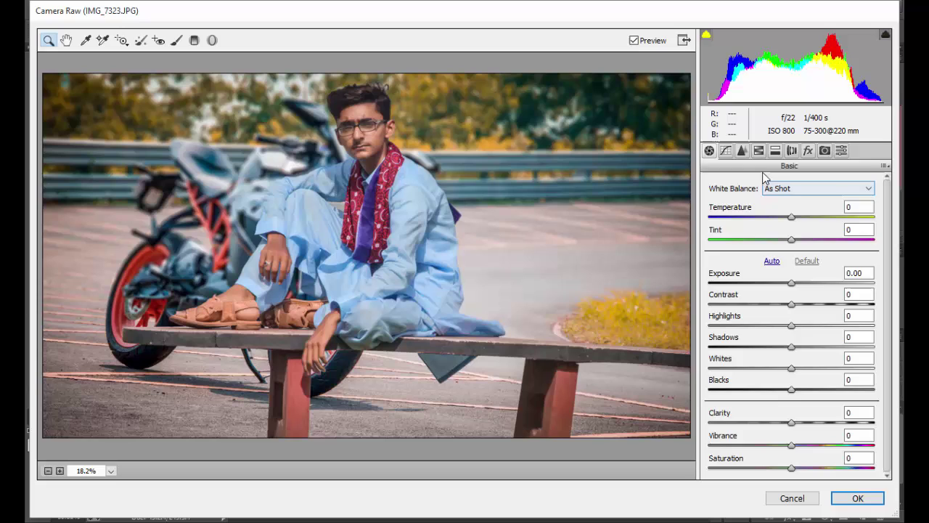
left_click(758, 151)
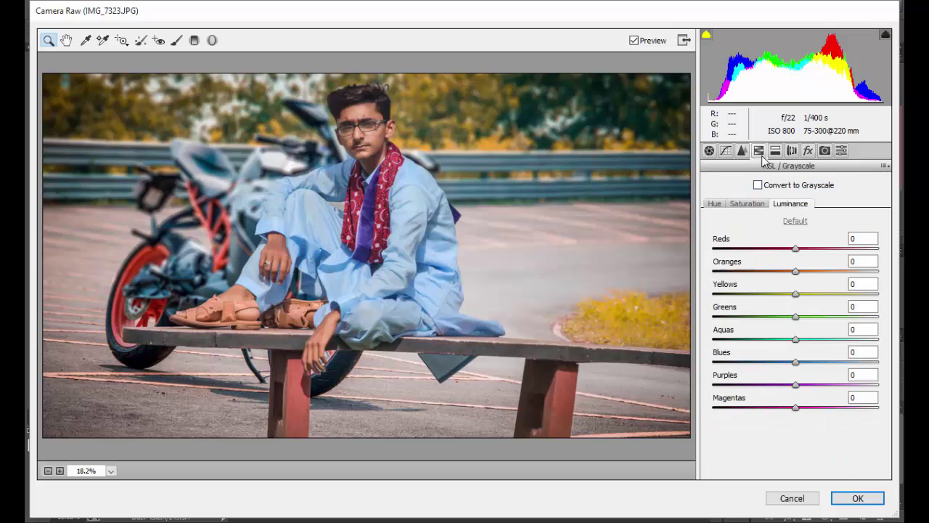
left_click(748, 203)
mouse_move(796, 338)
left_mouse_down()
mouse_move(775, 339)
mouse_move(778, 368)
left_mouse_up()
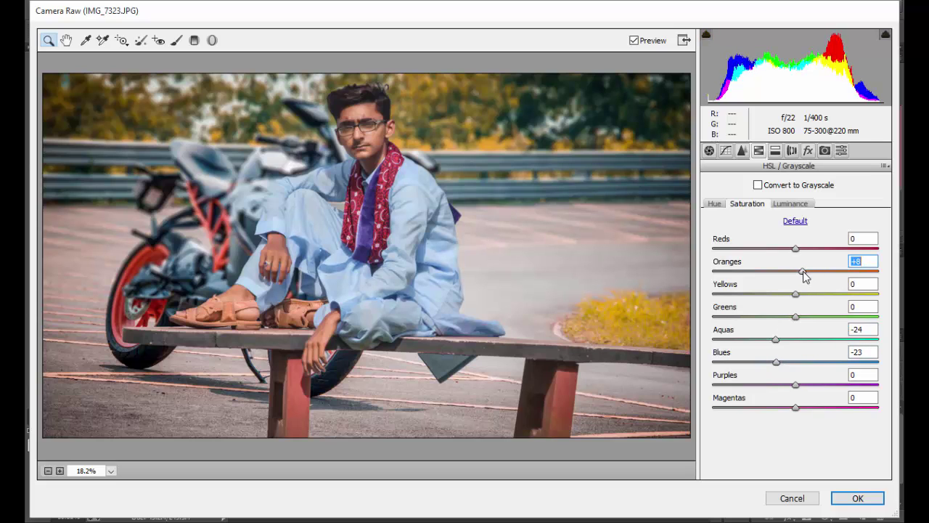
left_click_drag(797, 248, 786, 249)
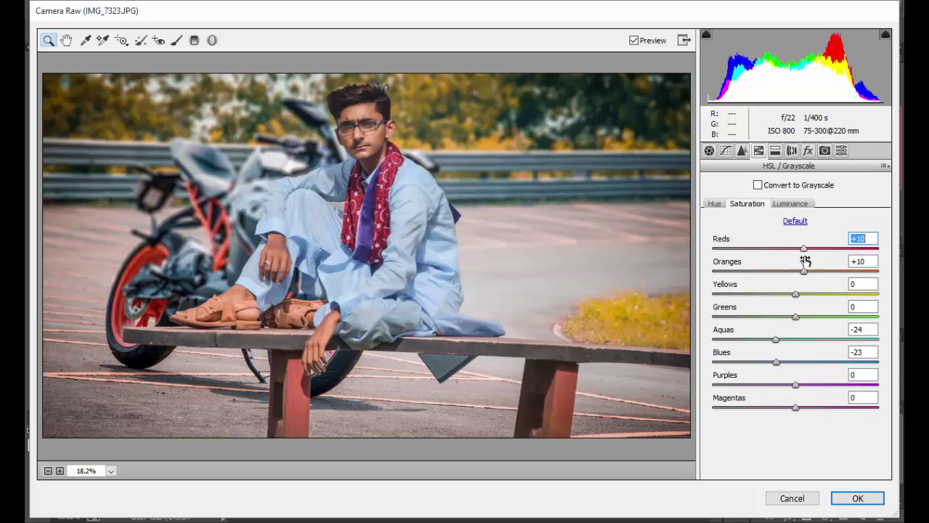
left_click(790, 203)
mouse_move(796, 271)
left_mouse_down()
mouse_move(807, 271)
mouse_move(806, 250)
left_mouse_up()
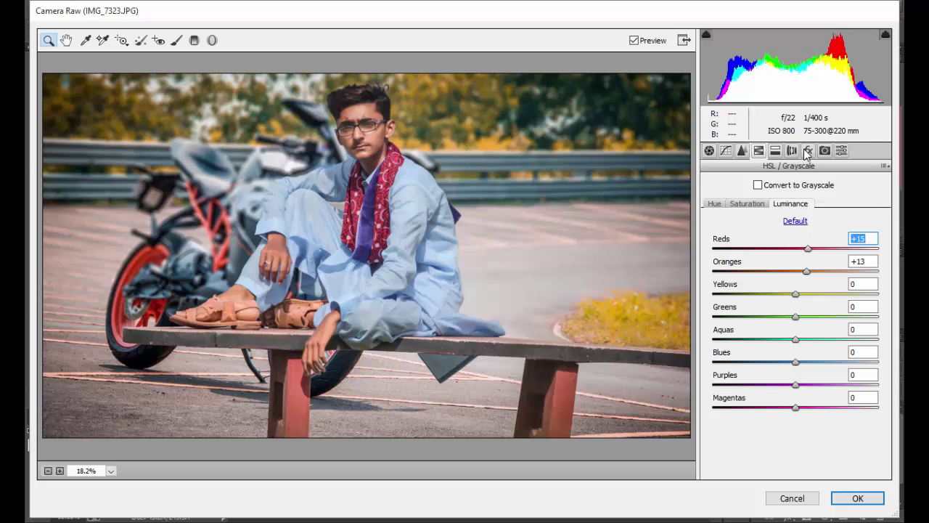
left_click(764, 206)
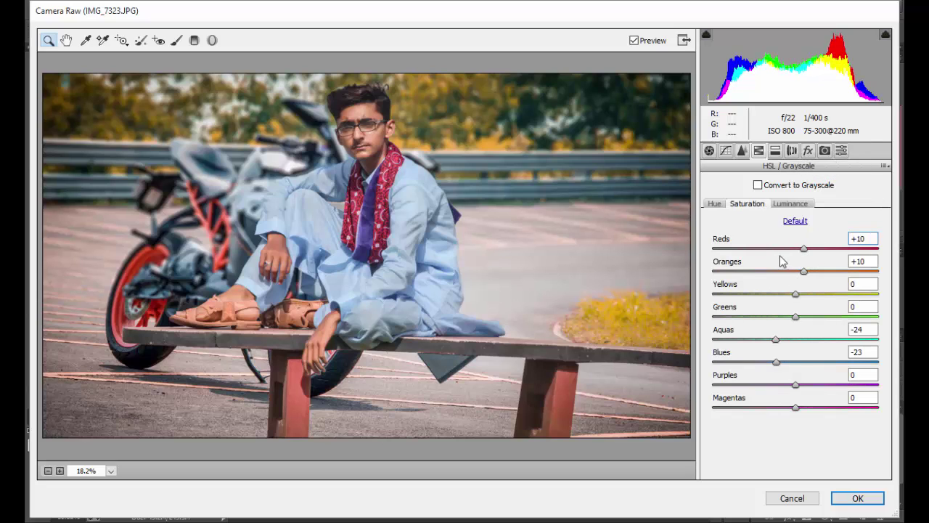
mouse_move(794, 293)
left_mouse_down()
mouse_move(783, 293)
mouse_move(788, 316)
left_mouse_up()
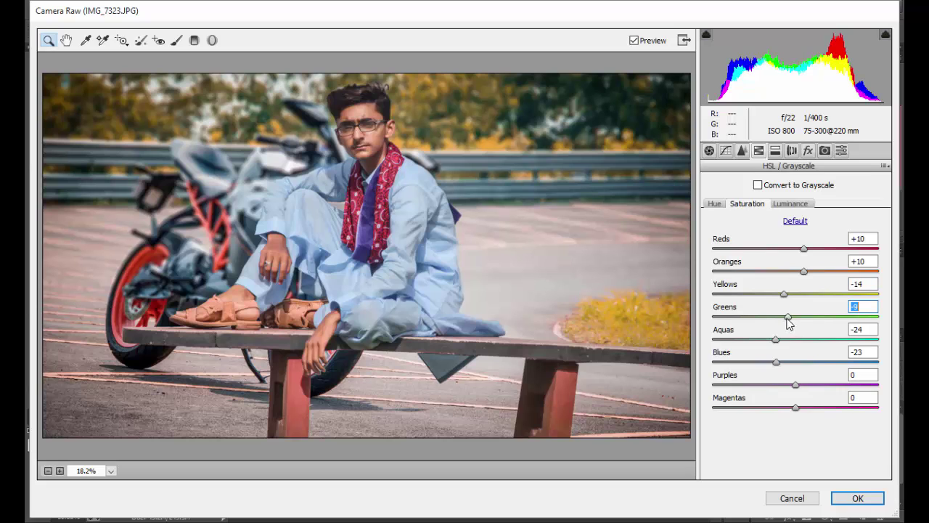
left_click(808, 150)
Step: Add a darkening post-crop vignette, raise luminance noise reduction and set sharpening to 0
left_click(787, 329)
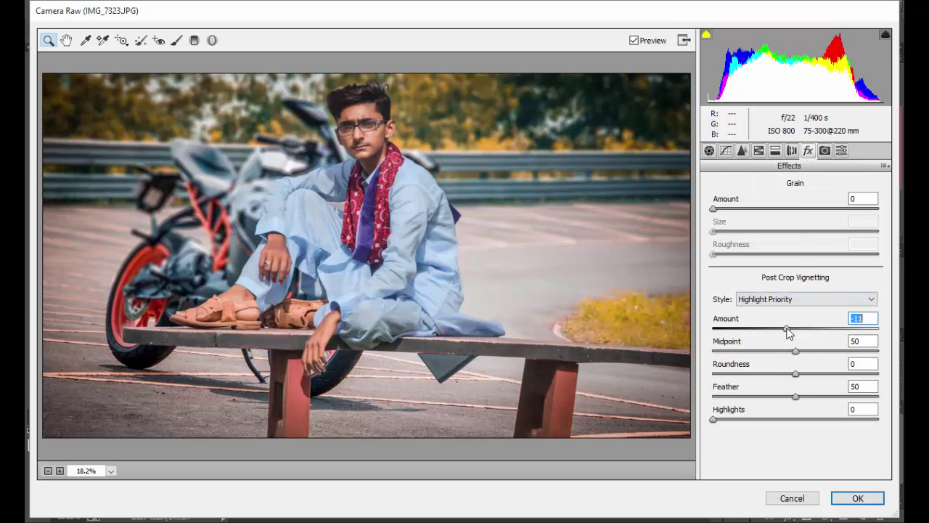
mouse_move(794, 352)
left_mouse_down()
mouse_move(750, 351)
mouse_move(817, 374)
mouse_move(841, 401)
mouse_move(754, 399)
left_mouse_up()
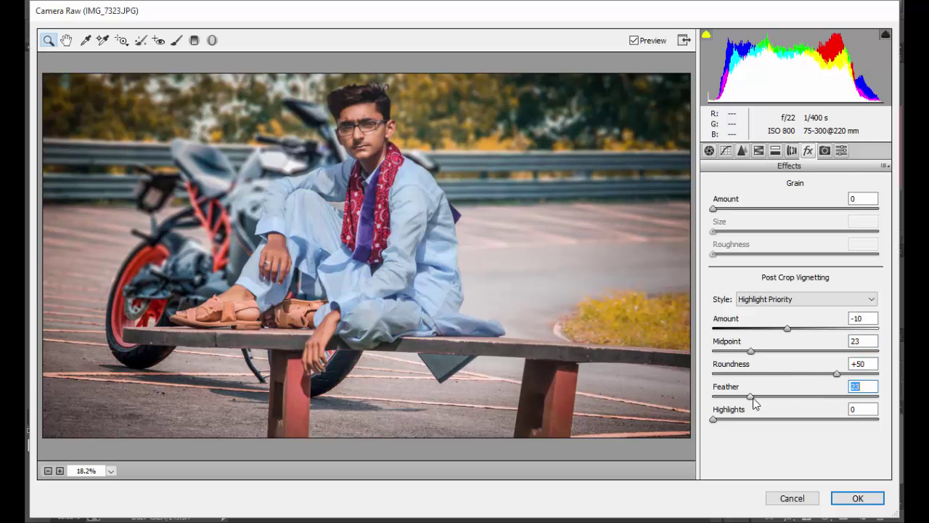
left_click(742, 150)
left_click(760, 320)
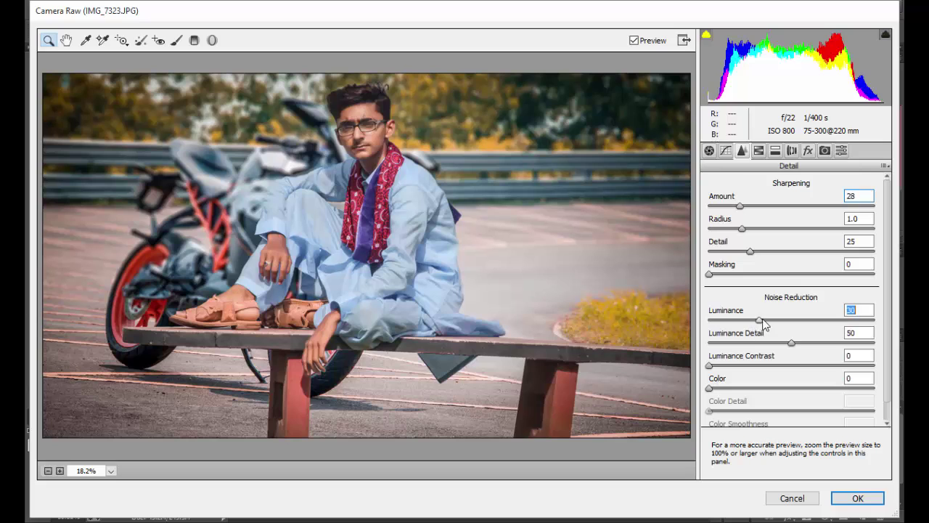
left_click_drag(721, 206, 708, 206)
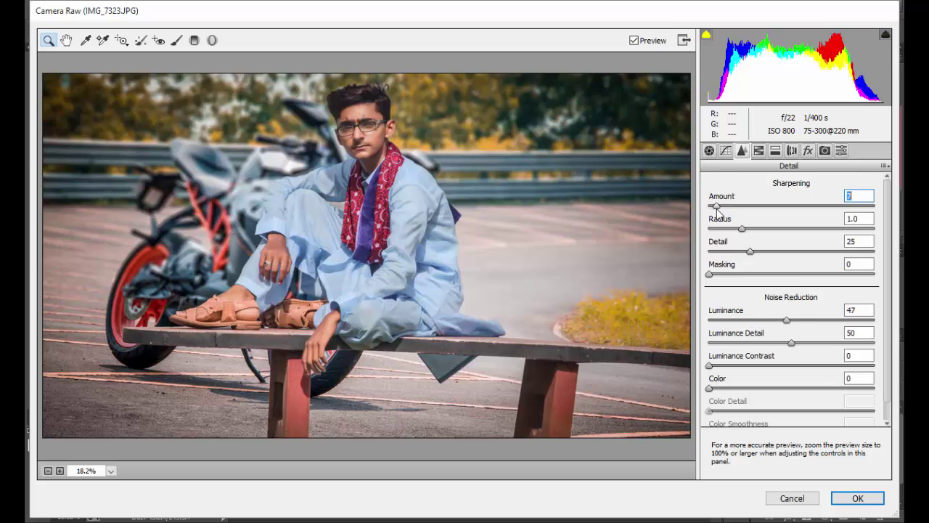
Step: Set Shadows +8, Whites -29 and a little clarity, then apply the Camera Raw grade
left_click(709, 150)
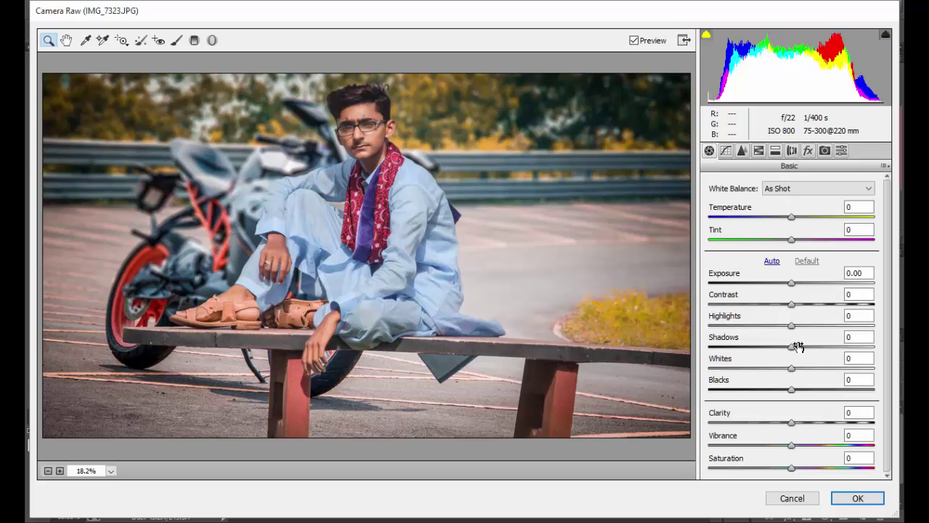
mouse_move(799, 346)
left_mouse_down()
mouse_move(804, 355)
mouse_move(768, 368)
left_mouse_up()
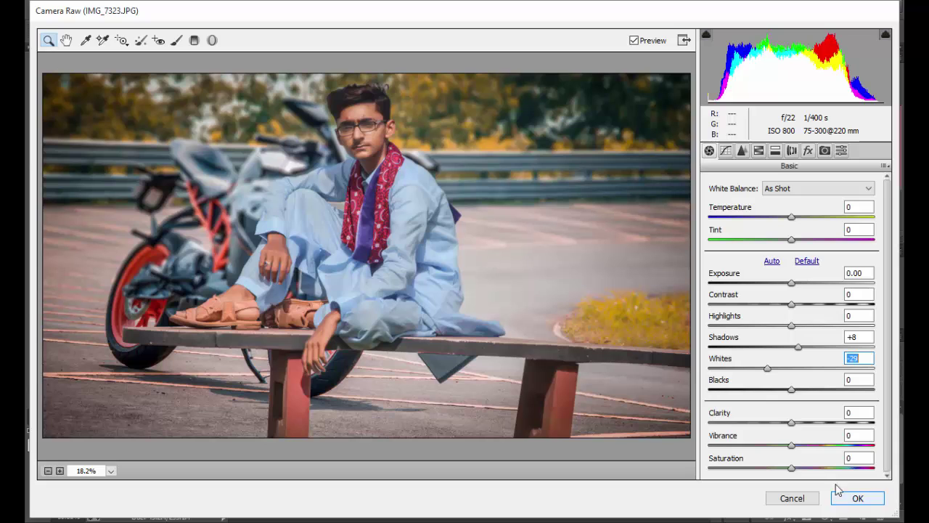
left_click_drag(792, 423, 796, 423)
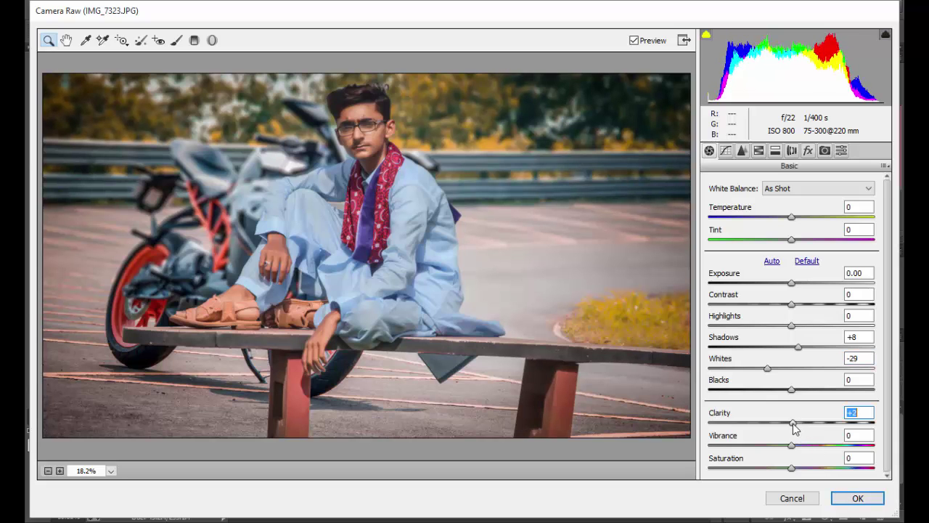
left_click(849, 501)
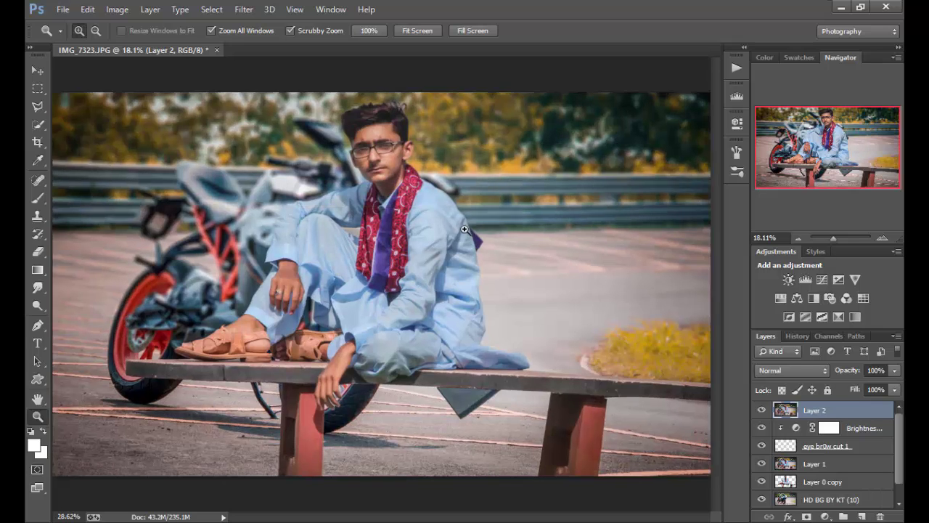
left_click_drag(358, 138, 476, 232)
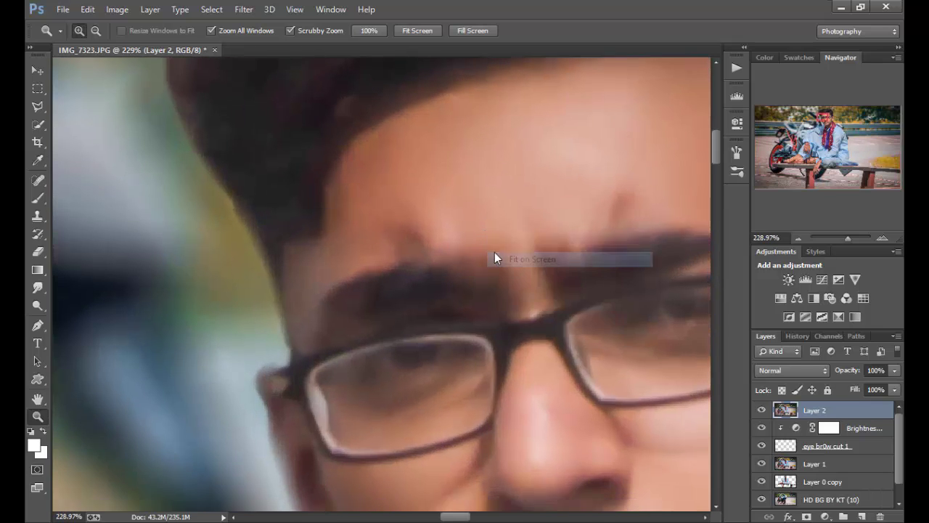
key("ctrl+0")
left_click_drag(191, 129, 243, 166)
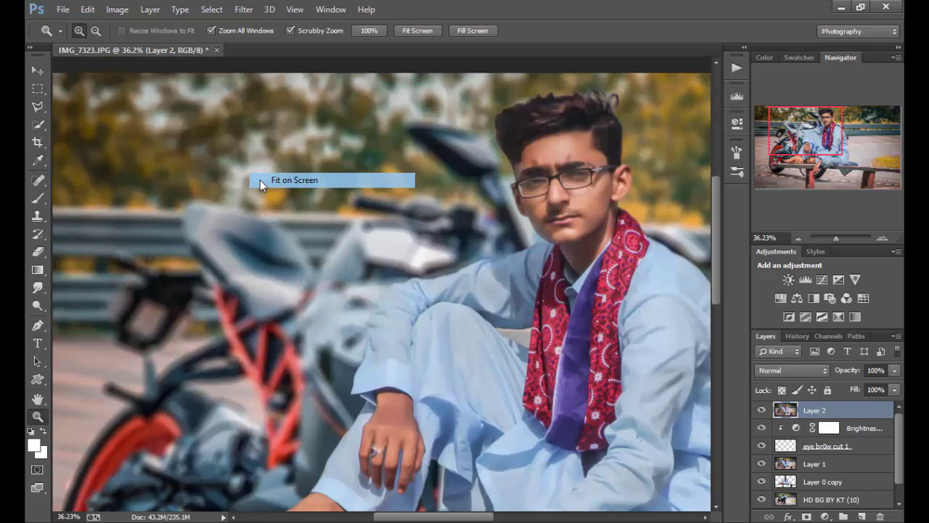
key("ctrl+0")
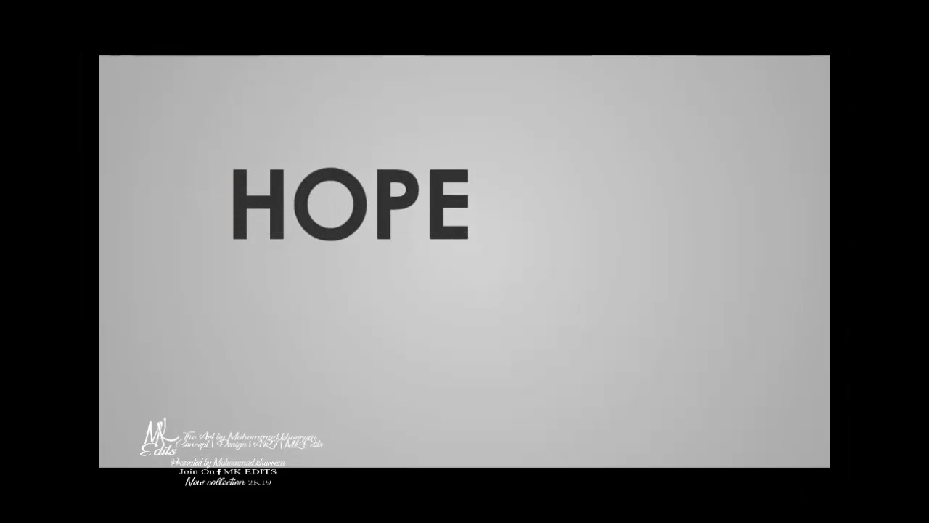